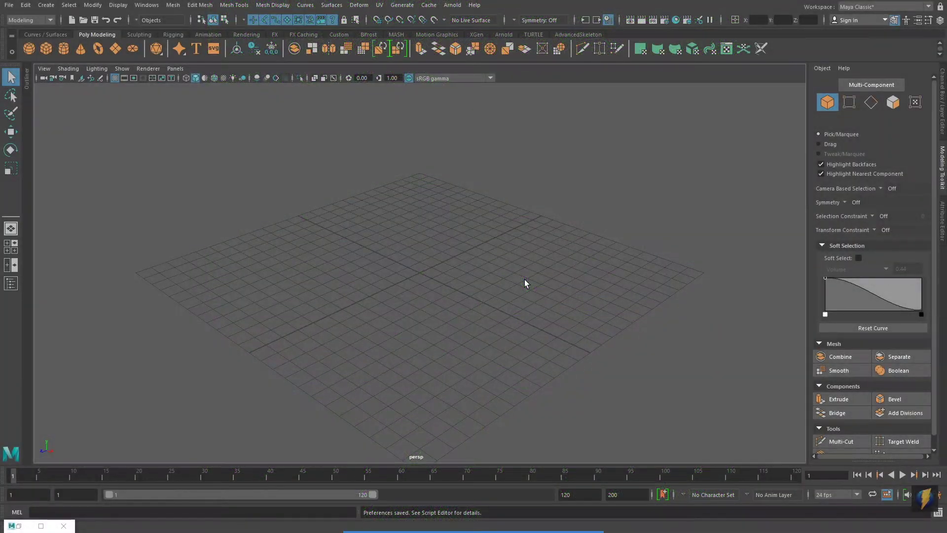
Create pPlane1, a 10-by-10 polygon plane at the origin, and frame it in the view.
left_click(116, 49)
key("f")
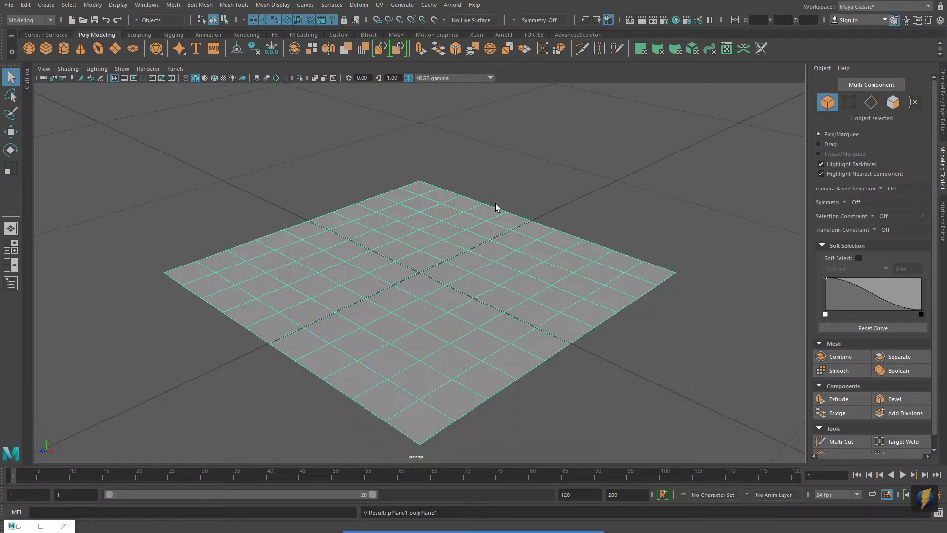
left_click_drag(587, 251, 660, 241, "alt")
middle_click_drag(660, 241, 606, 259, "alt")
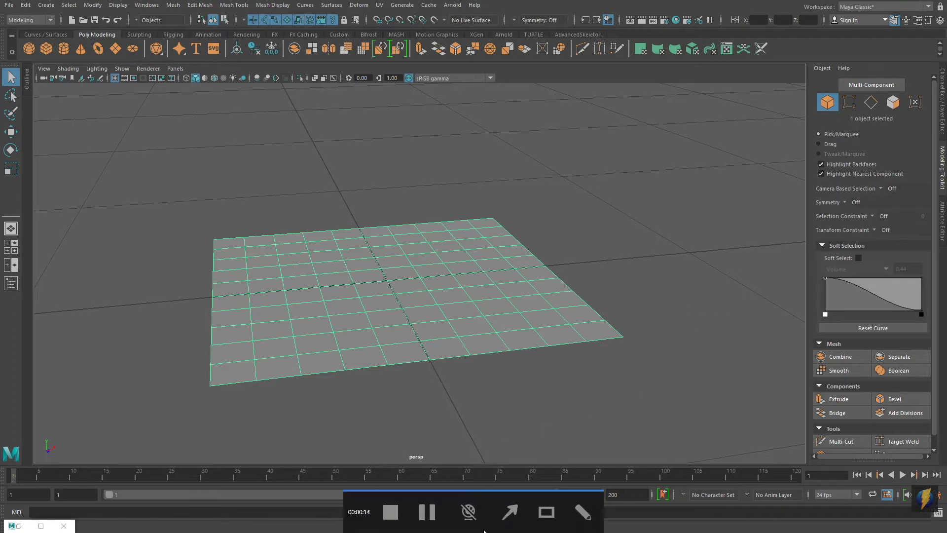
mouse_move(676, 275)
left_mouse_down()
mouse_move(669, 150)
mouse_move(678, 37)
left_mouse_up()
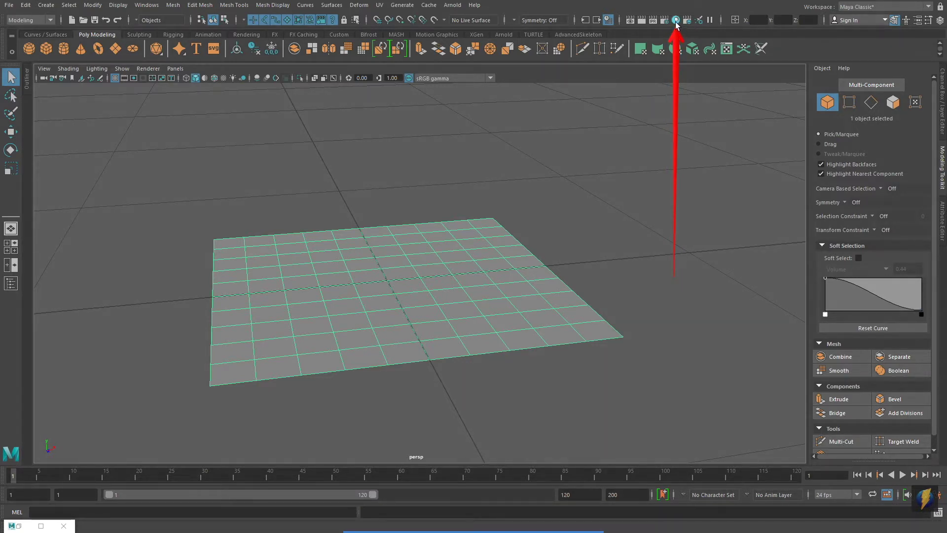
Open Hypershade, enlarge its Create panel, and create the Lambert material lambert2.
left_click(676, 20)
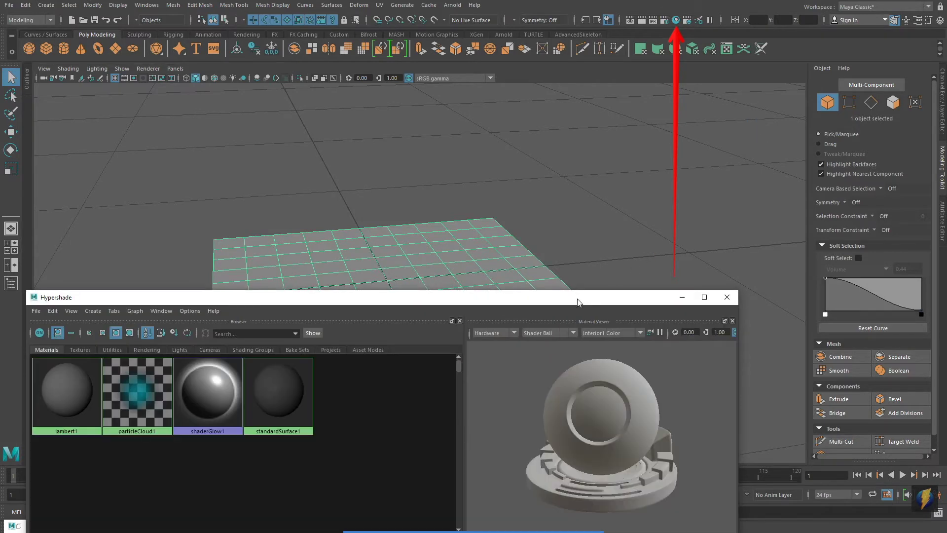
left_click_drag(578, 297, 608, 100)
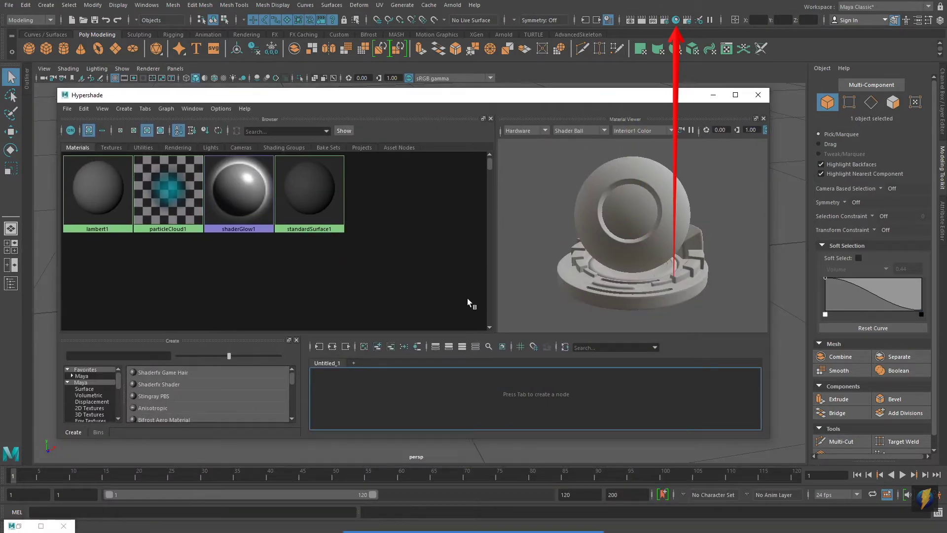
left_click(460, 334)
left_click_drag(459, 334, 434, 257)
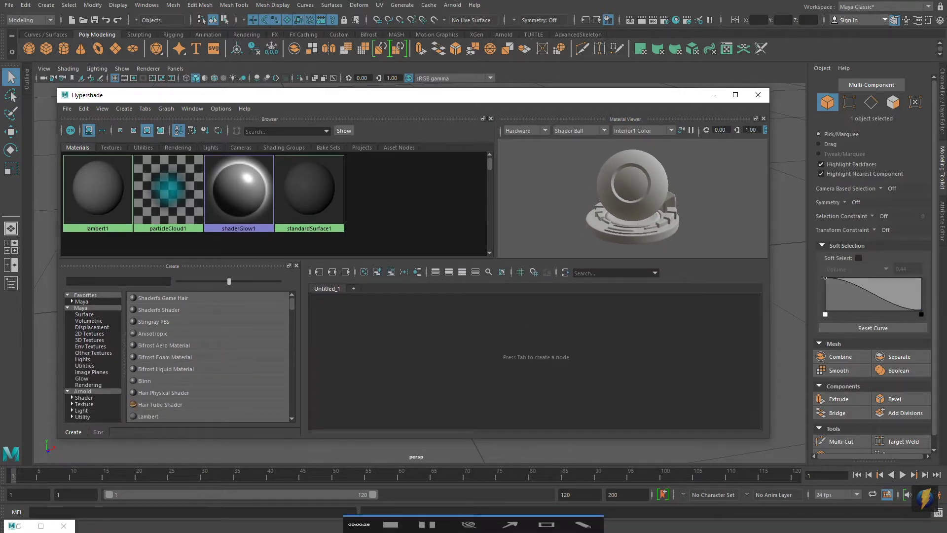
left_click(510, 518)
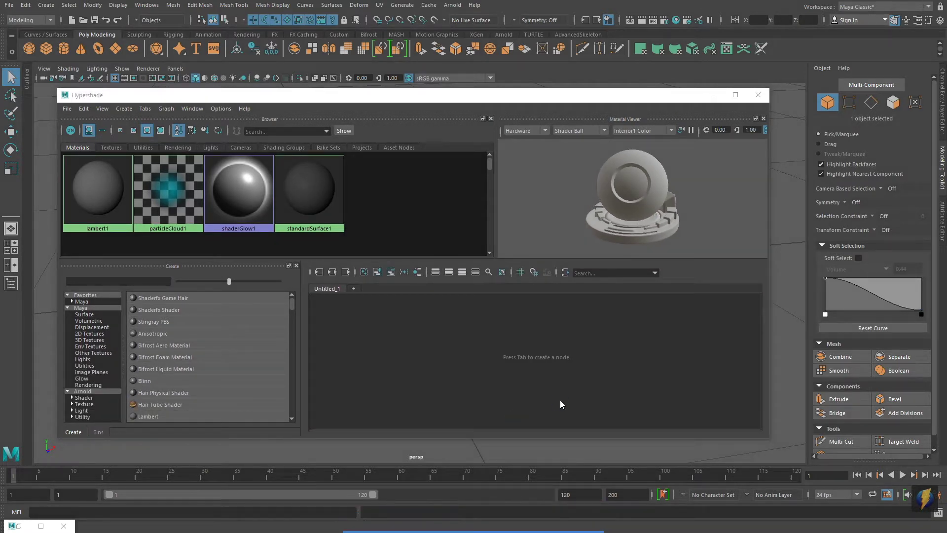
mouse_move(560, 400)
left_mouse_down()
mouse_move(239, 395)
mouse_move(217, 418)
left_mouse_up()
left_click(156, 415)
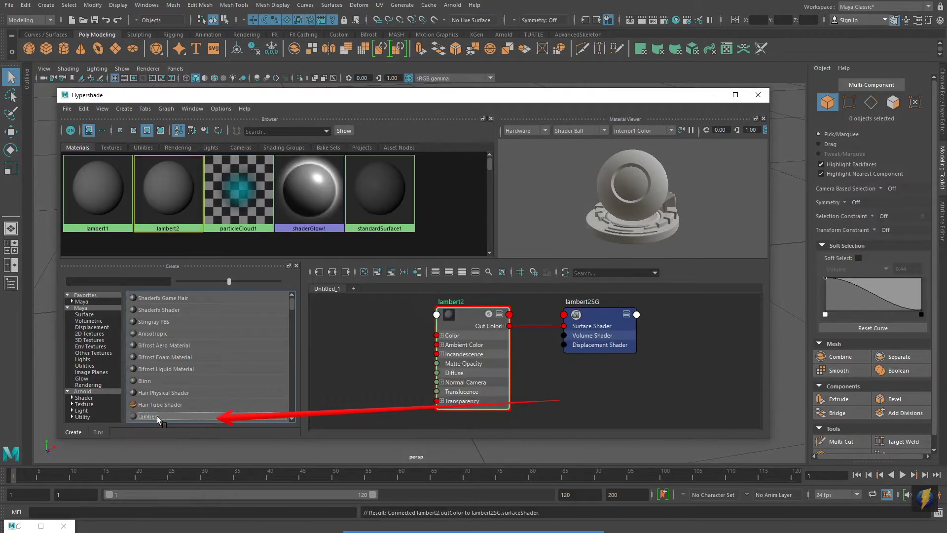
left_click_drag(366, 102, 420, 248)
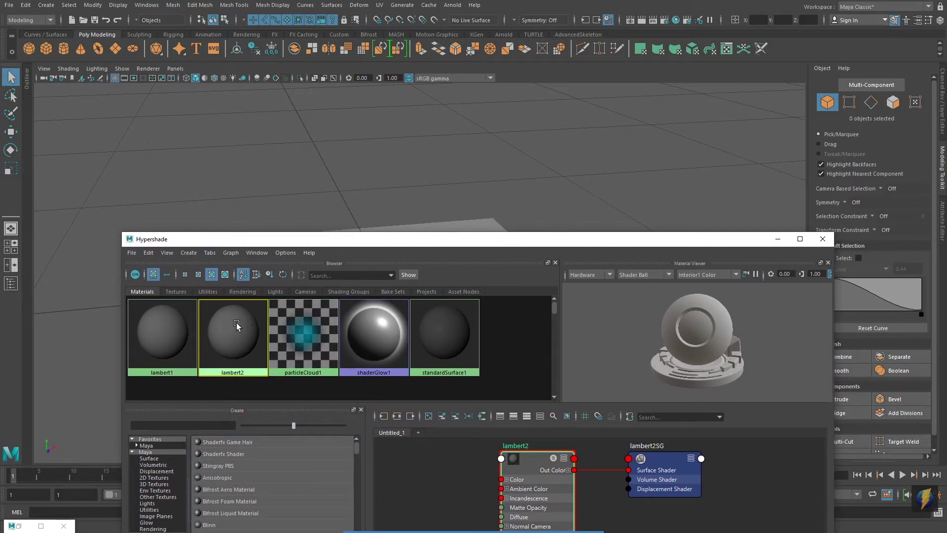
Set lambert2's Color to red in its attributes.
double_click(233, 330)
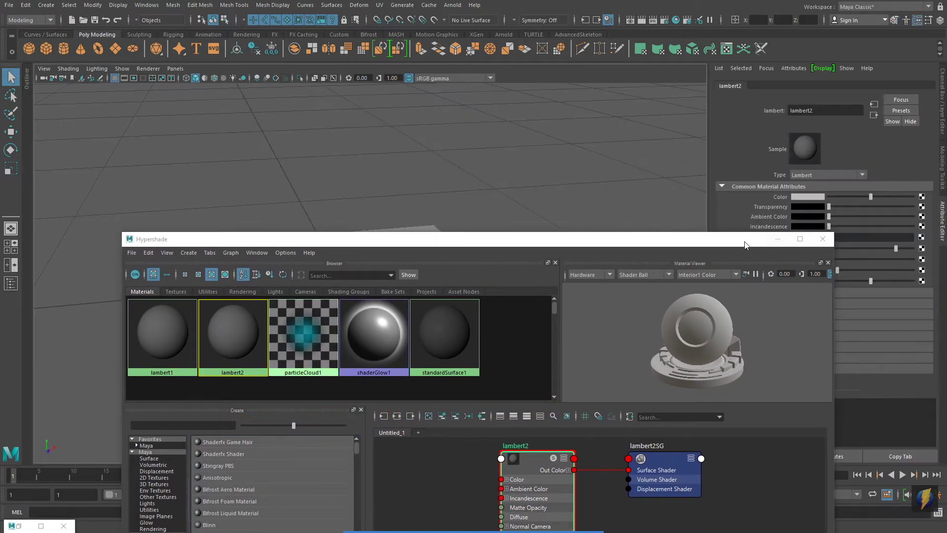
left_click_drag(744, 245, 653, 374)
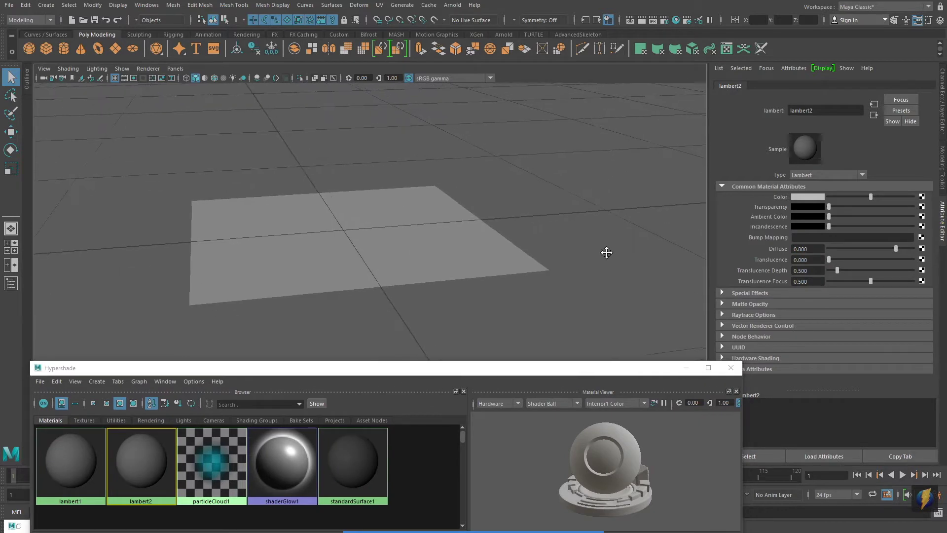
left_click(807, 196)
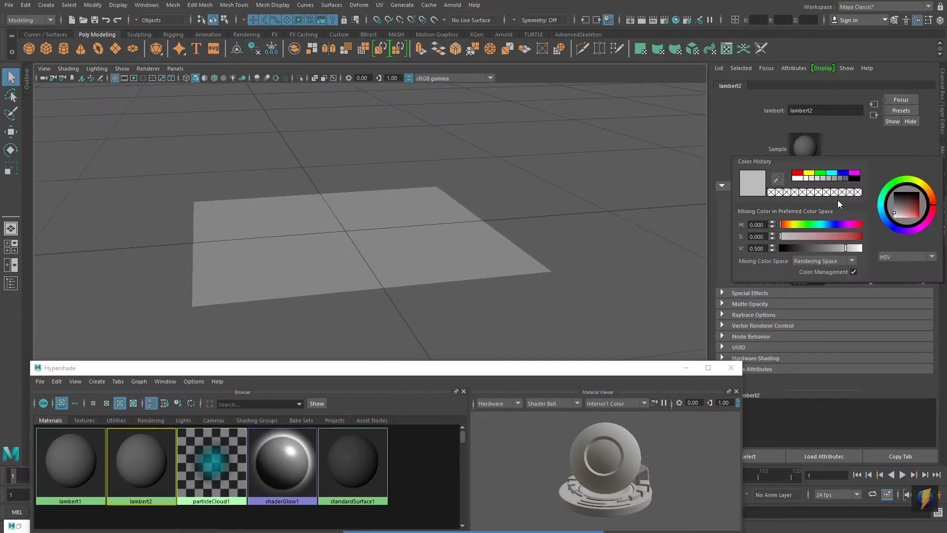
left_click(798, 174)
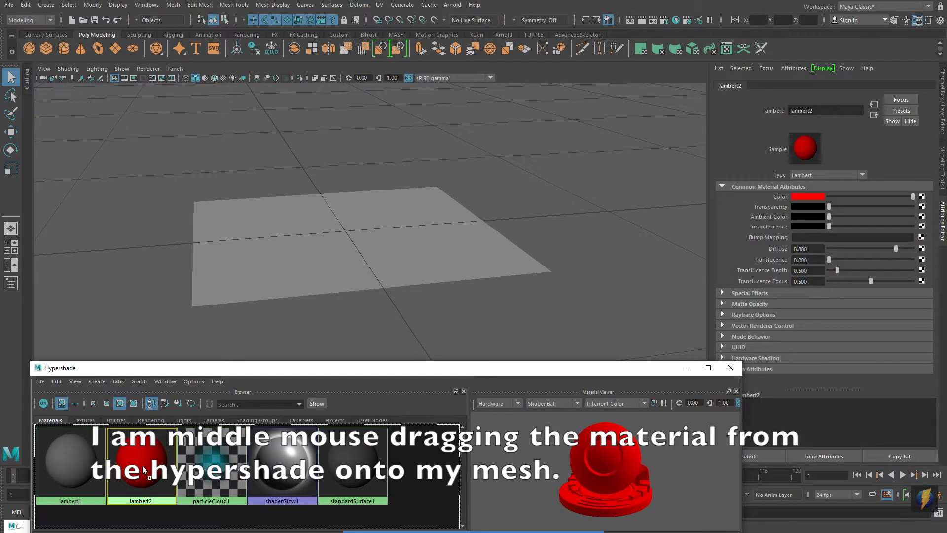
Assign the red lambert2 to the plane and close Hypershade.
middle_click_drag(143, 470, 368, 254)
left_click_drag(368, 253, 459, 240, "alt")
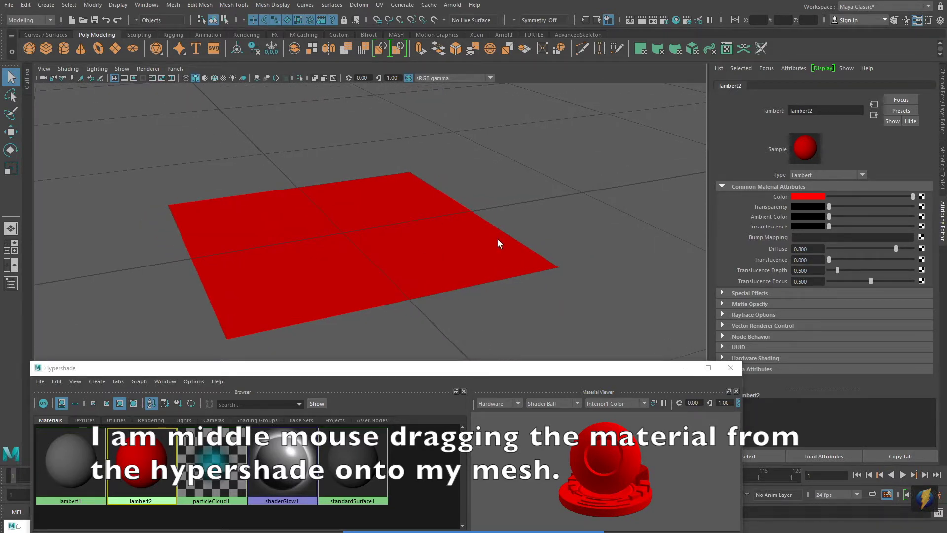
left_click(729, 368)
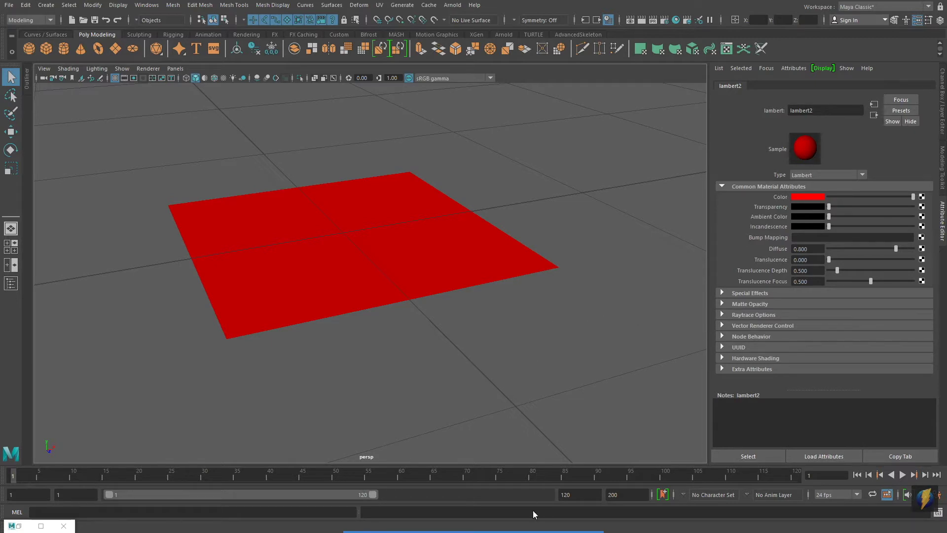
mouse_move(533, 514)
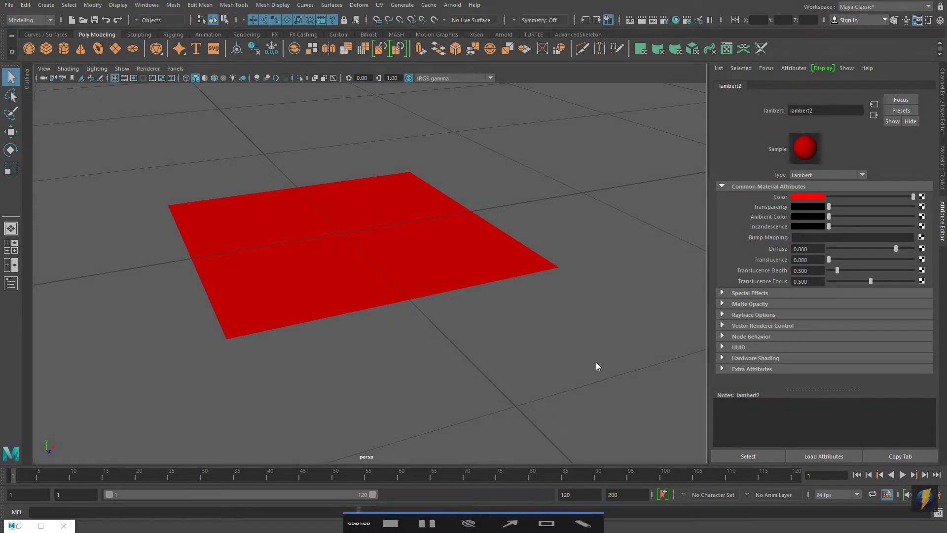
mouse_move(571, 373)
left_mouse_down()
mouse_move(765, 198)
mouse_move(811, 202)
mouse_move(848, 226)
mouse_move(922, 198)
left_mouse_up()
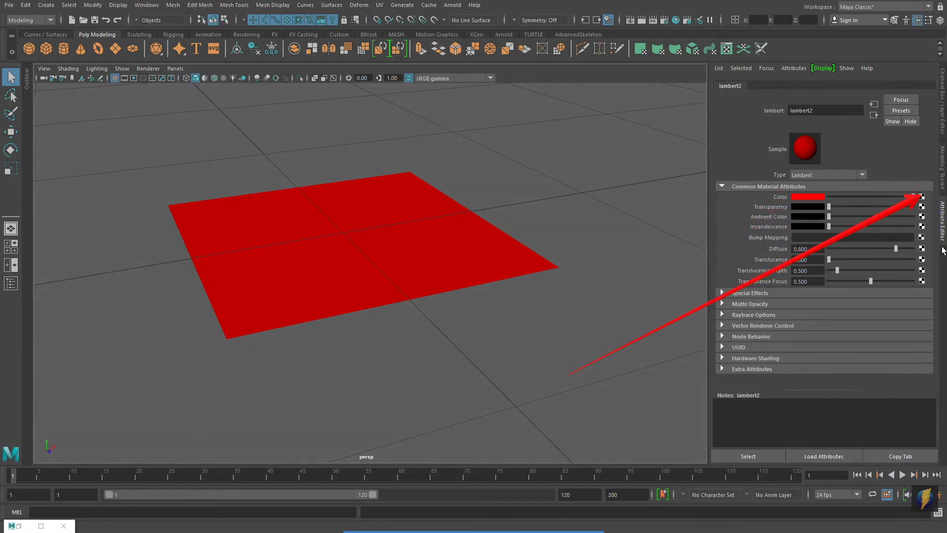
Map a File texture, file1, onto lambert2's Color, turning the plane grey.
left_click(922, 197)
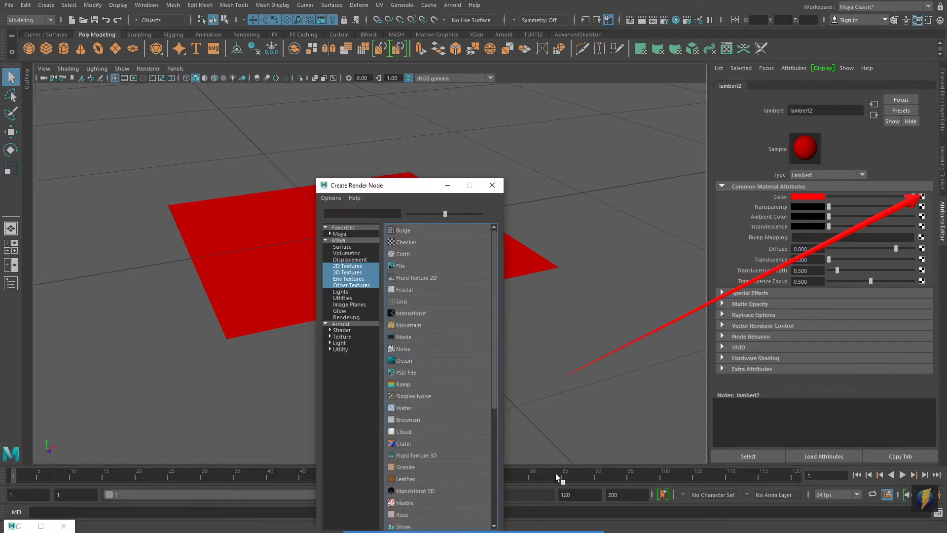
left_click(468, 520)
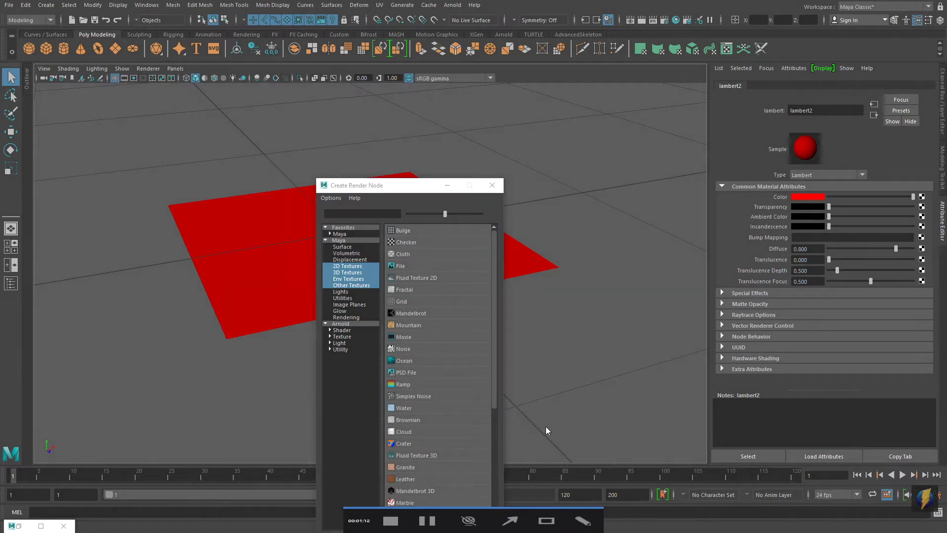
mouse_move(624, 429)
left_mouse_down()
mouse_move(499, 355)
mouse_move(406, 271)
left_mouse_up()
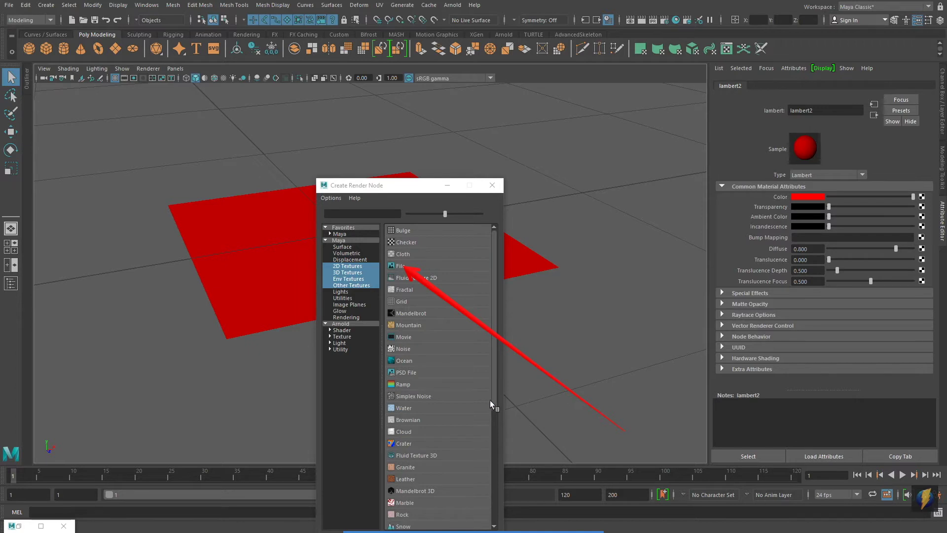
left_click(402, 266)
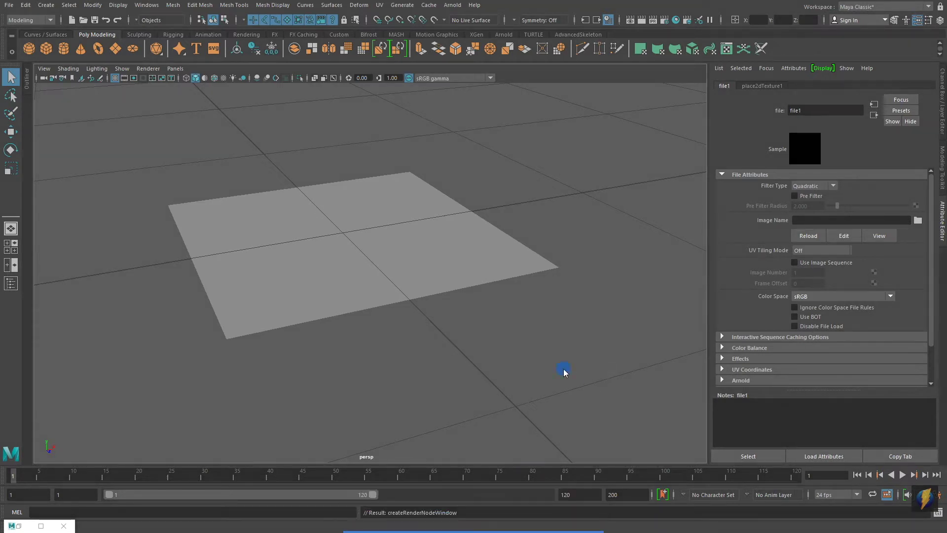
Load sourceimages/Concrete.jpg as file1's image.
mouse_move(562, 370)
left_mouse_down()
mouse_move(868, 264)
mouse_move(768, 227)
mouse_move(782, 228)
mouse_move(794, 247)
mouse_move(915, 226)
left_mouse_up()
left_click(919, 220)
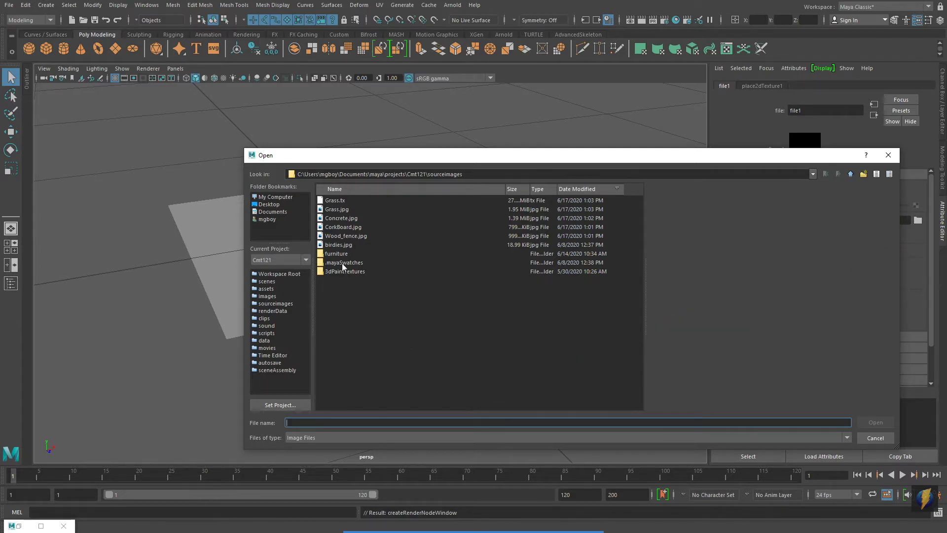
left_click(335, 217)
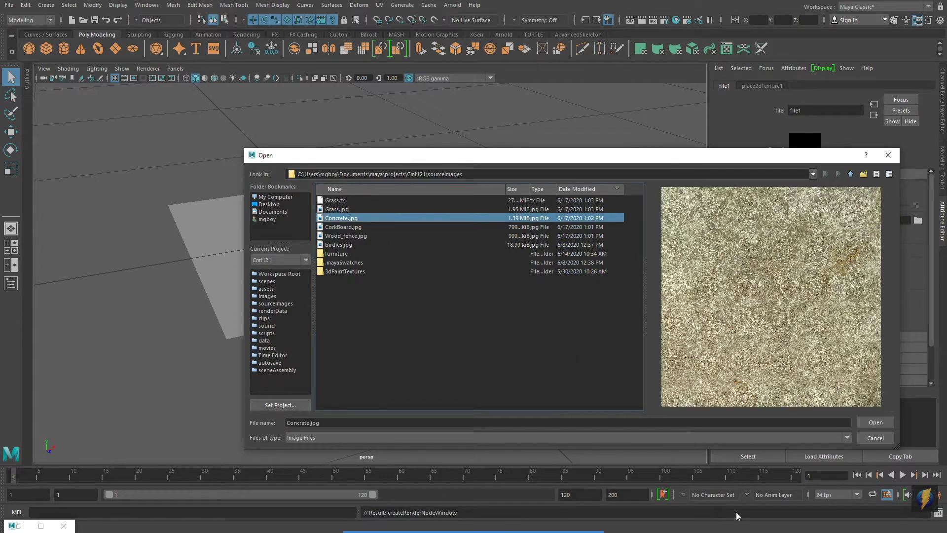
left_click(876, 423)
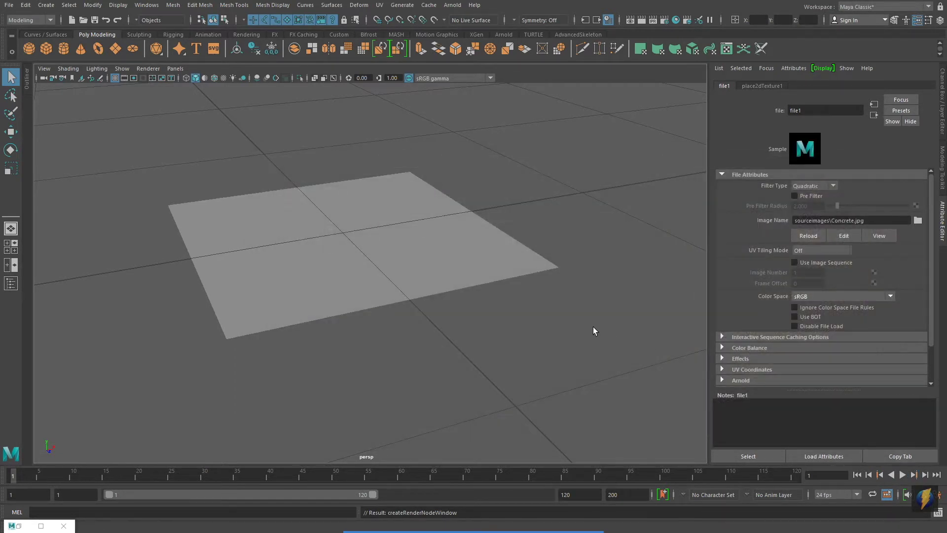
Turn on Textured display so the plane shows its concrete texture.
left_click_drag(471, 319, 414, 327, "alt")
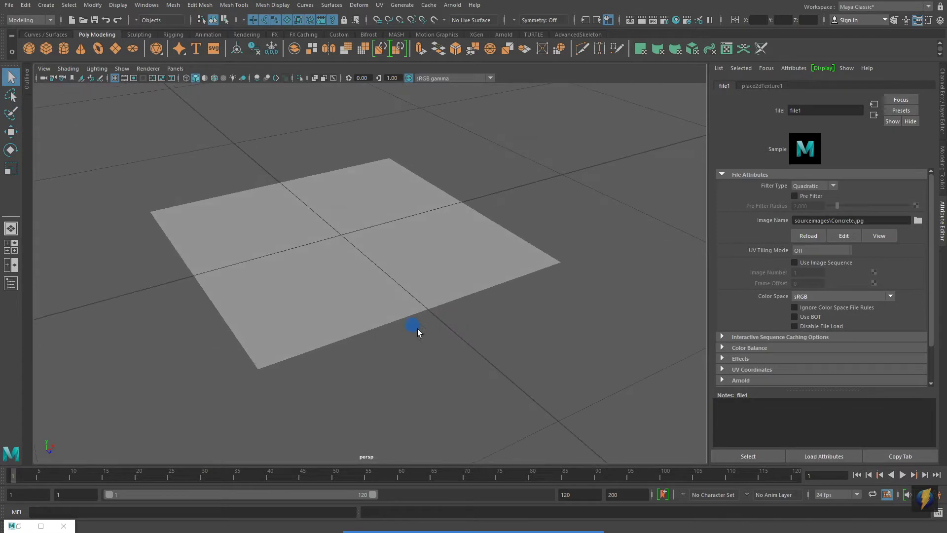
right_click_drag(415, 328, 415, 330, "alt")
middle_click_drag(415, 330, 427, 329, "alt")
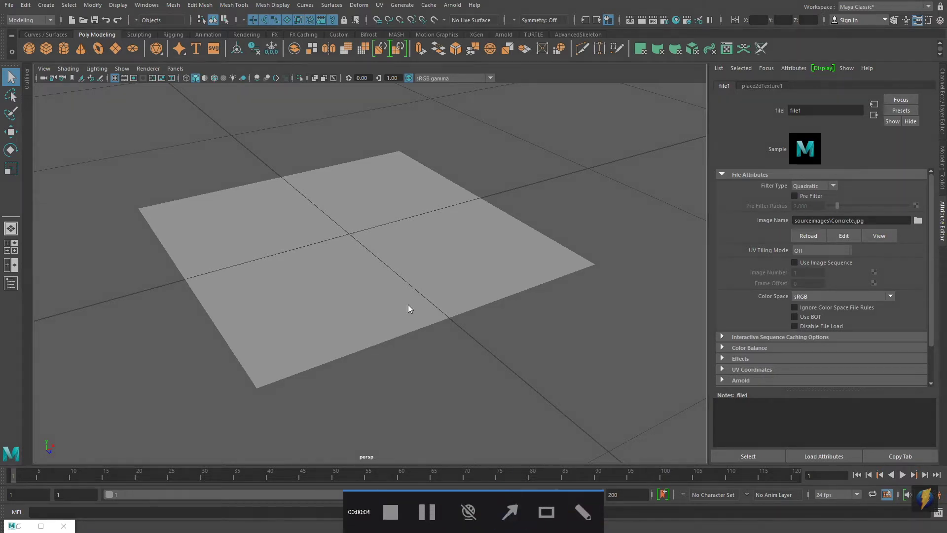
mouse_move(250, 324)
left_mouse_down()
mouse_move(211, 148)
mouse_move(223, 85)
left_mouse_up()
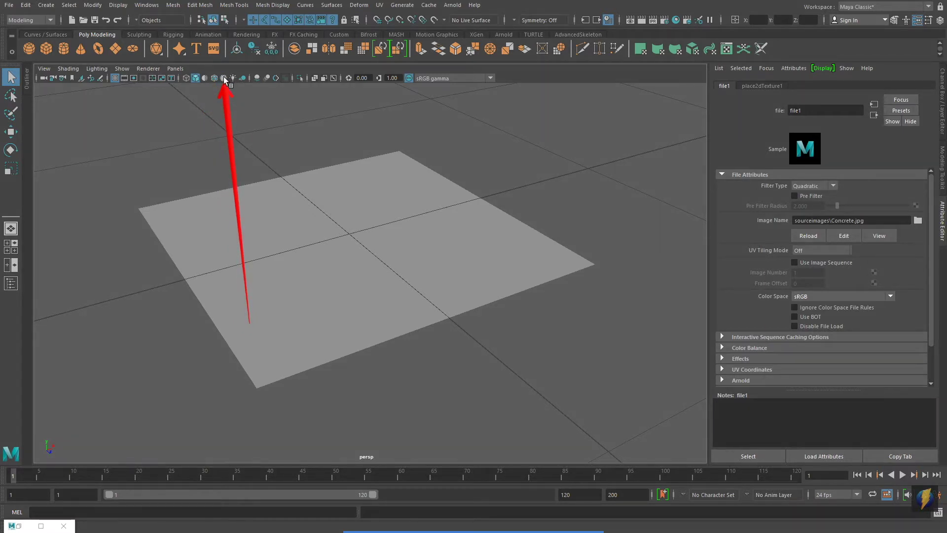
left_click(223, 77)
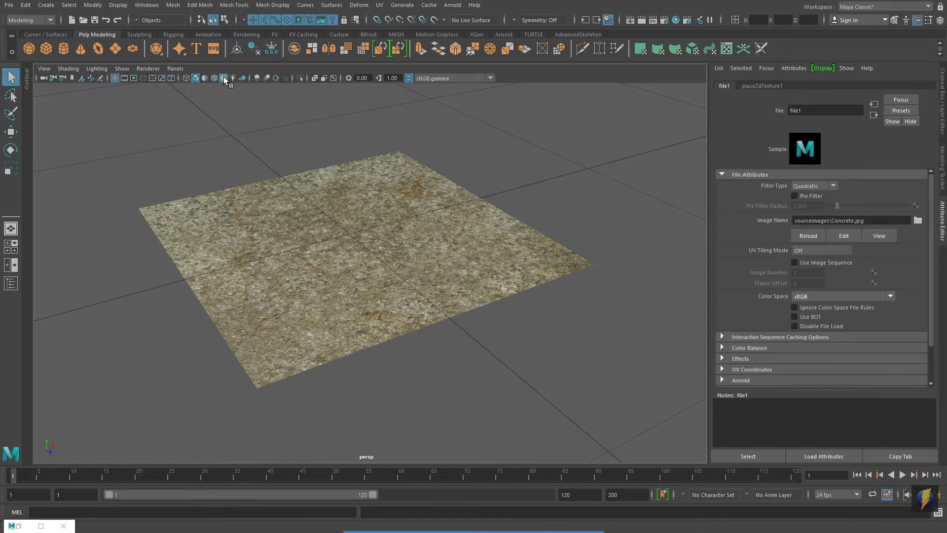
Compare shaded (5), wireframe (4) and textured (6) display, ending in textured.
key("5")
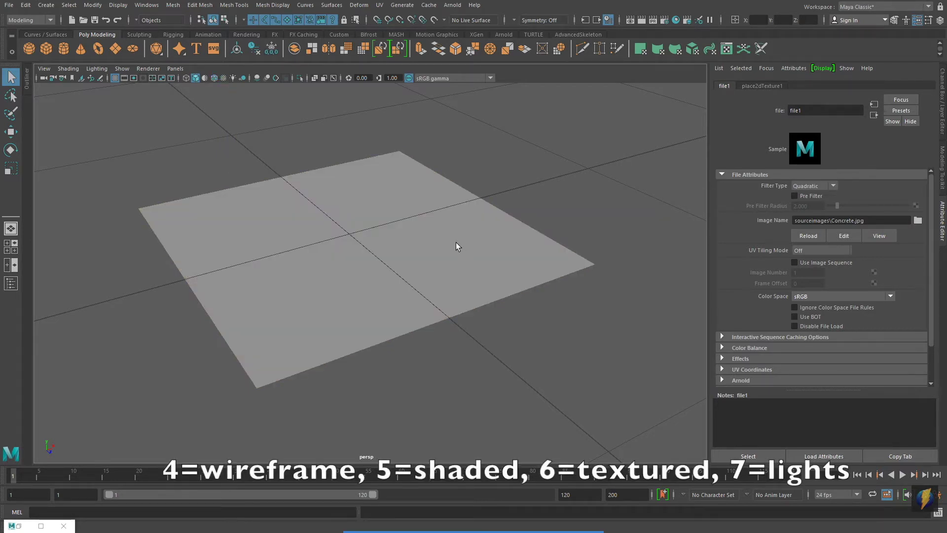
left_click_drag(456, 242, 405, 259, "alt")
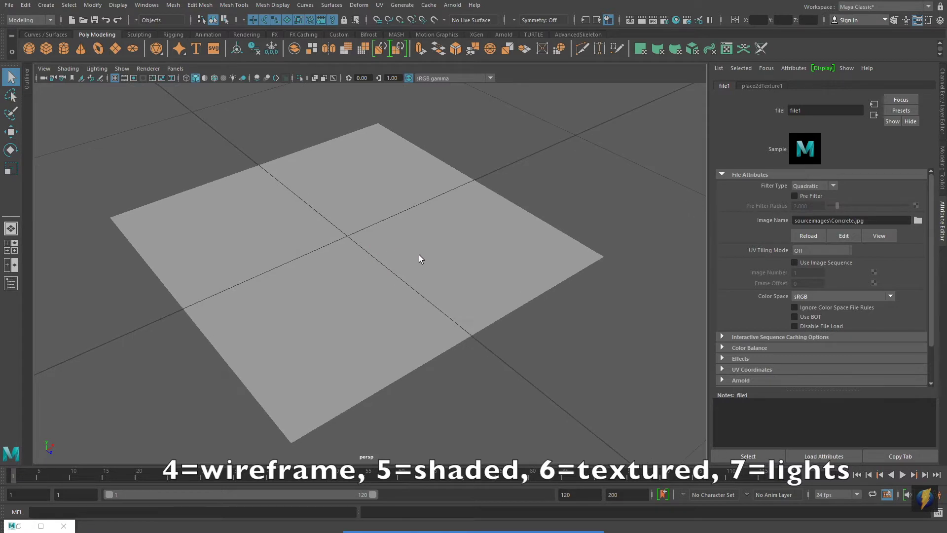
key("4")
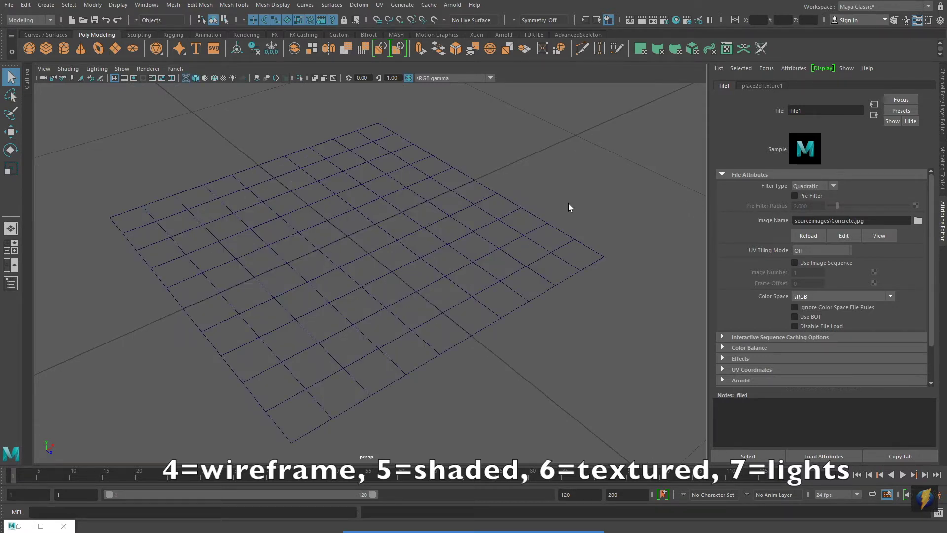
key("5")
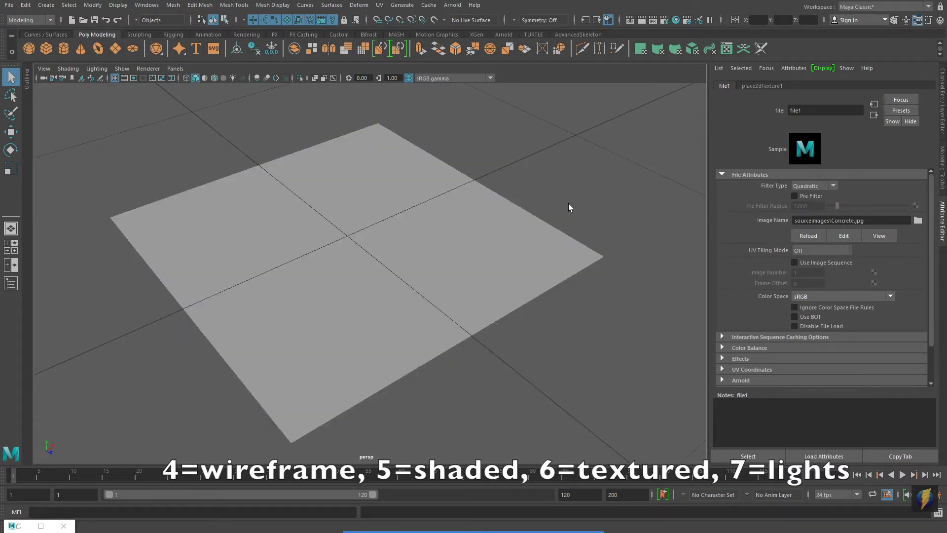
key("6")
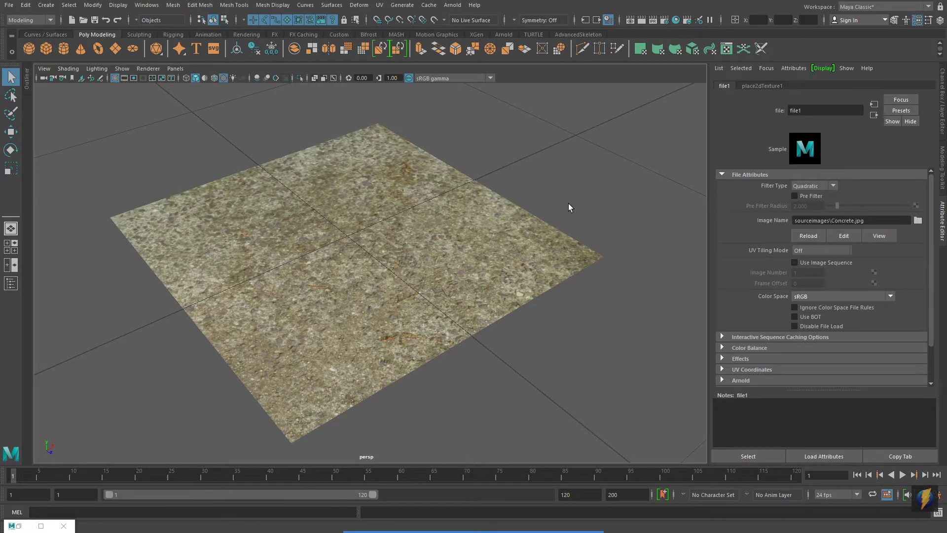
left_click_drag(569, 203, 474, 233, "alt")
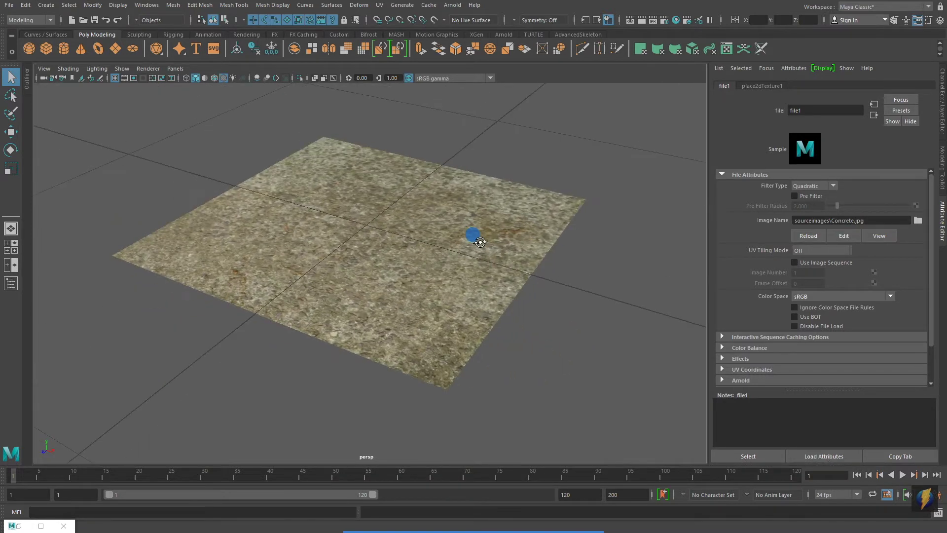
right_click_drag(244, 250, 316, 265, "alt")
right_click_drag(367, 242, 279, 262, "alt")
left_click_drag(279, 261, 568, 266, "alt")
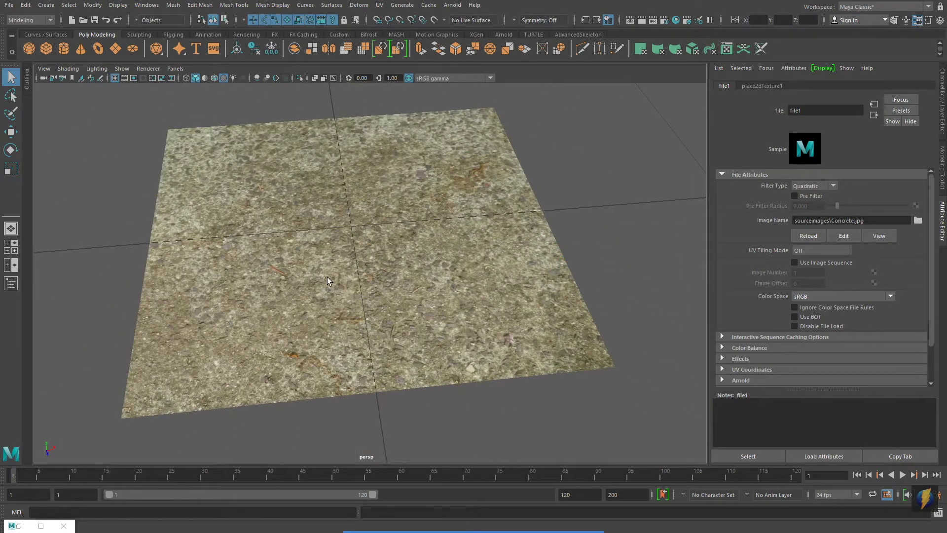
left_click_drag(330, 277, 351, 287, "alt")
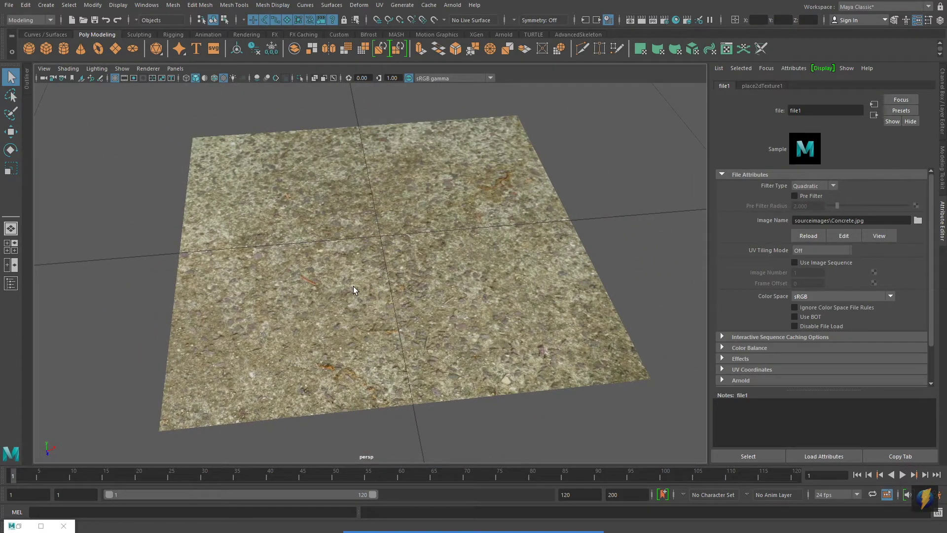
Select the concrete plane and move it to the right along X.
right_click_drag(620, 290, 268, 245, "alt")
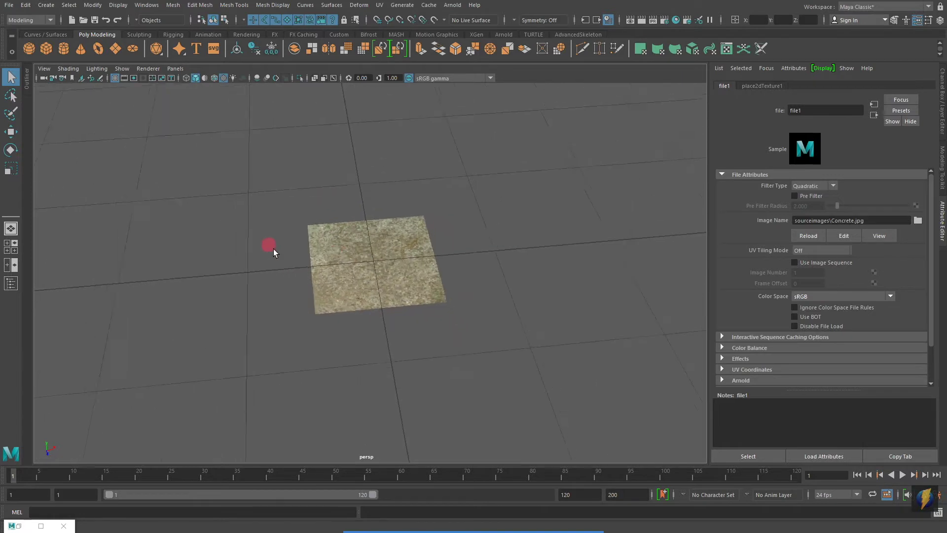
left_click_drag(271, 249, 341, 268, "alt")
left_click(340, 269)
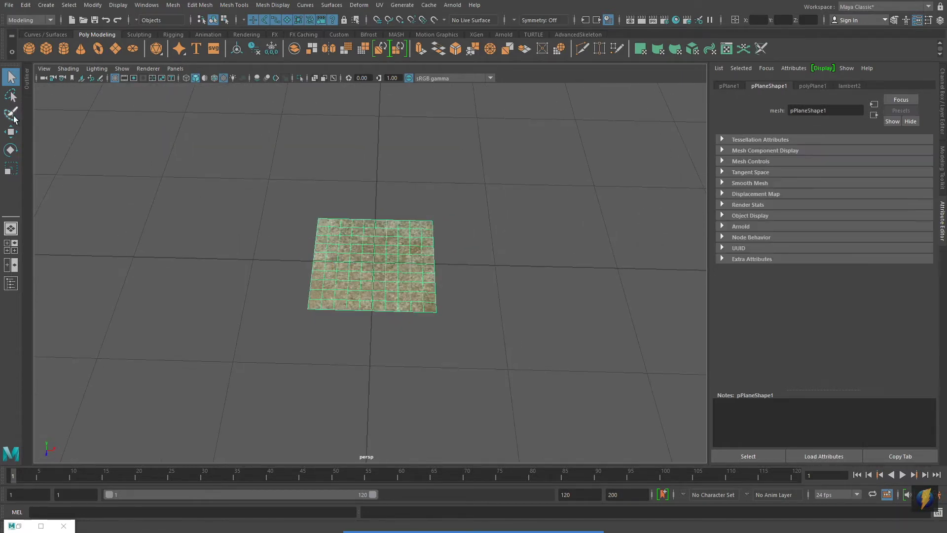
left_click(10, 130)
left_click_drag(423, 265, 697, 296)
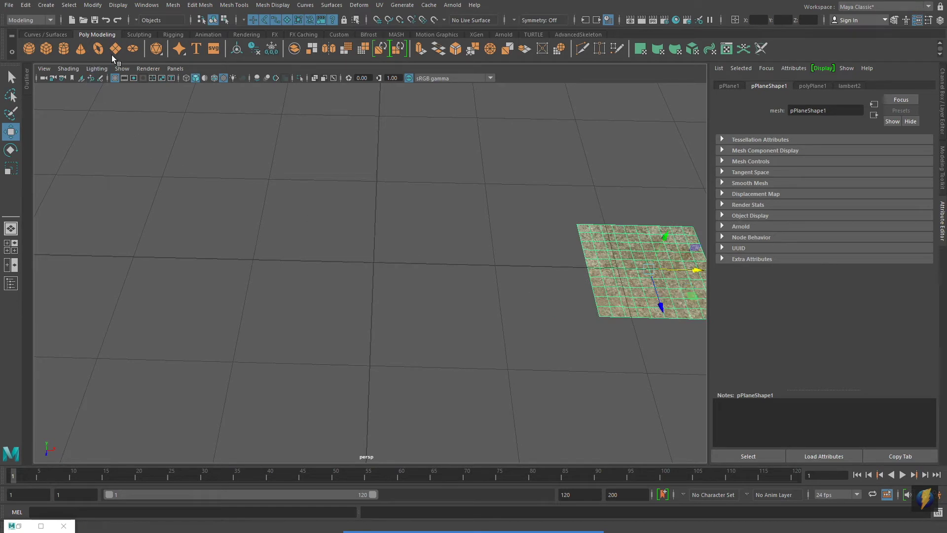
Create a new grey plane, pPlane2, at the origin and zoom in on it.
key("g")
left_click_drag(356, 271, 360, 271, "alt")
right_click_drag(285, 290, 413, 304, "alt")
left_click_drag(413, 304, 488, 187, "alt")
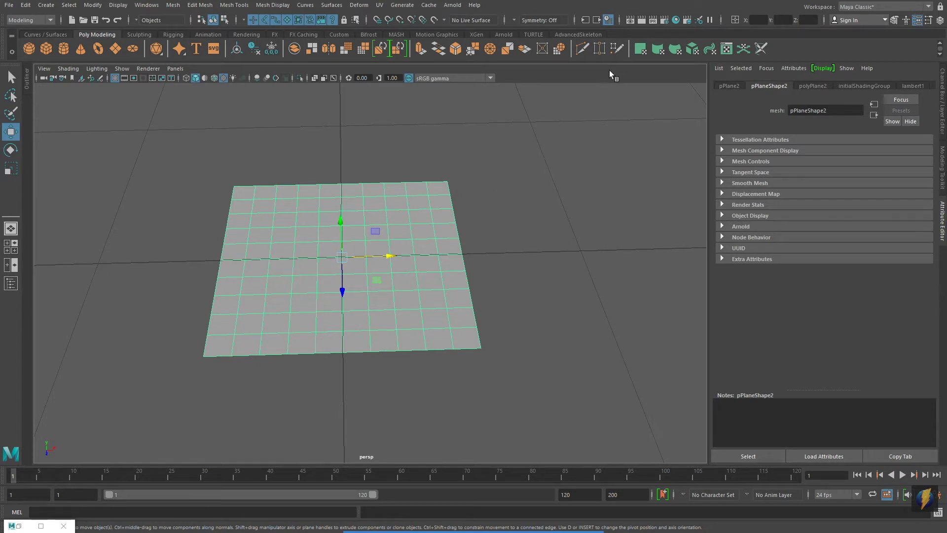
left_click(676, 20)
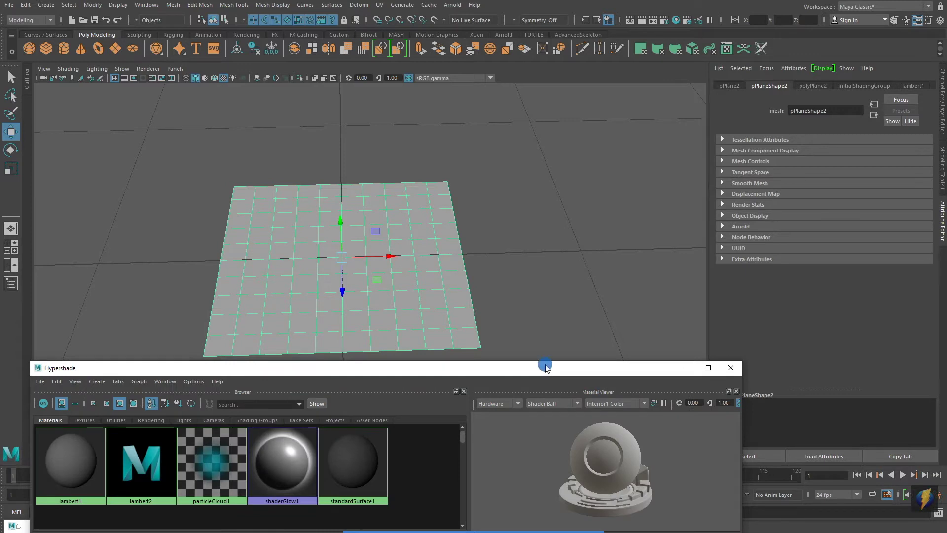
Create a new Lambert material, lambert3, in Hypershade.
left_click_drag(545, 364, 592, 144)
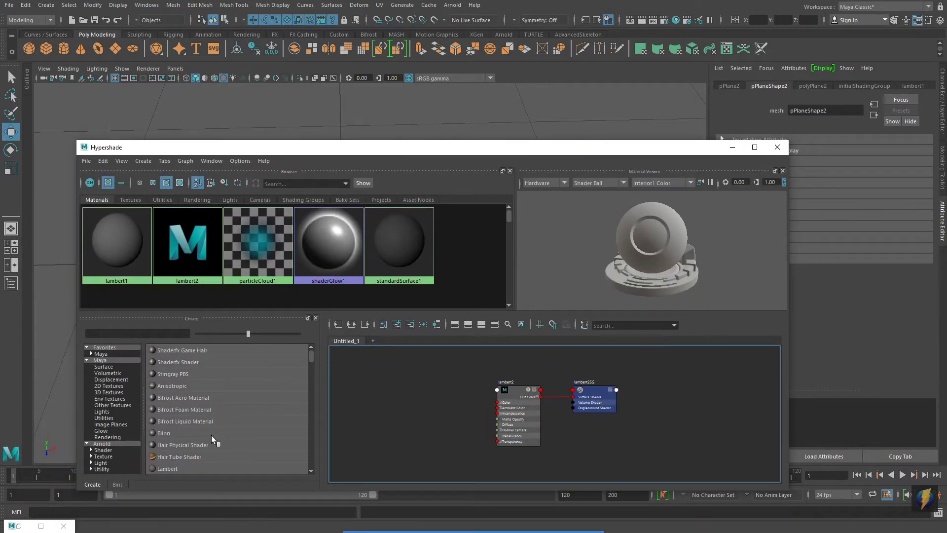
left_click(173, 469)
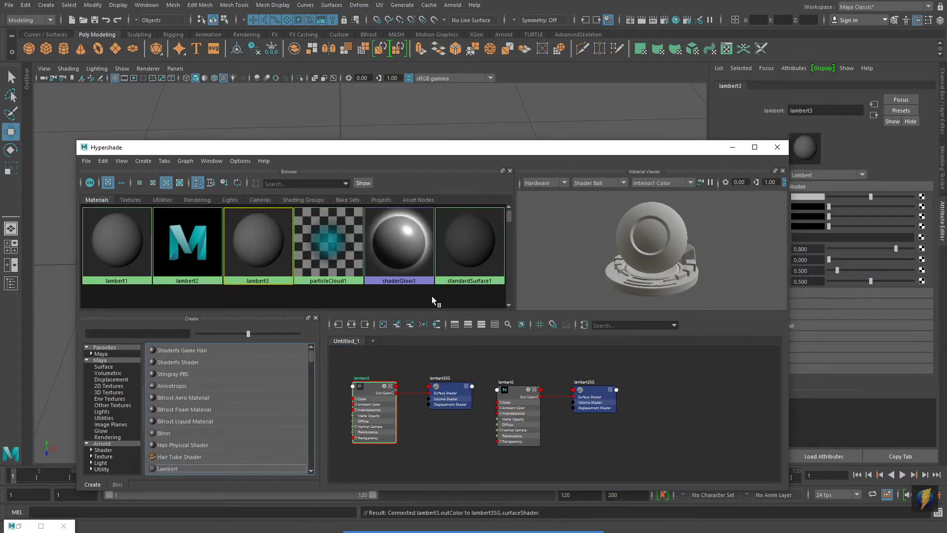
left_click_drag(553, 147, 415, 332)
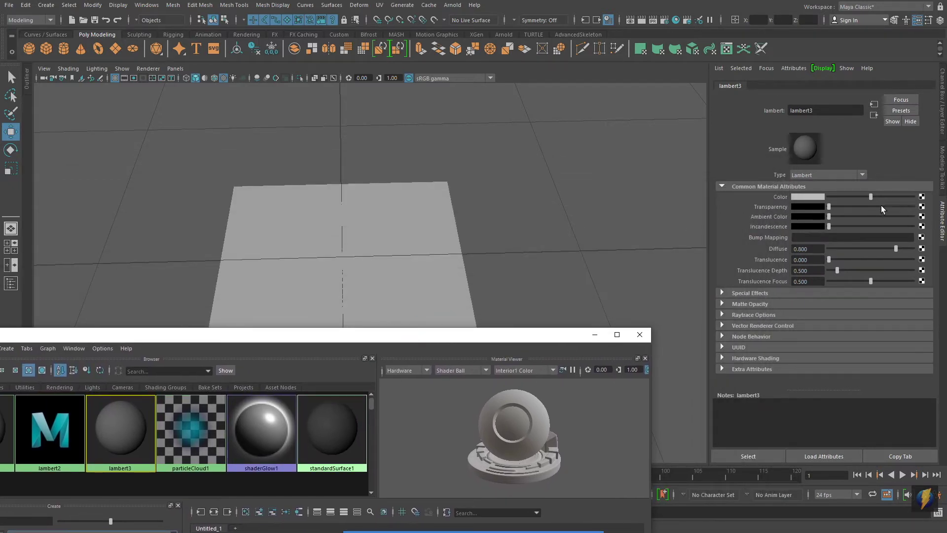
Map a file2 texture onto lambert3's Color, loaded with sourceimages/CorkBoard.jpg.
left_click(921, 197)
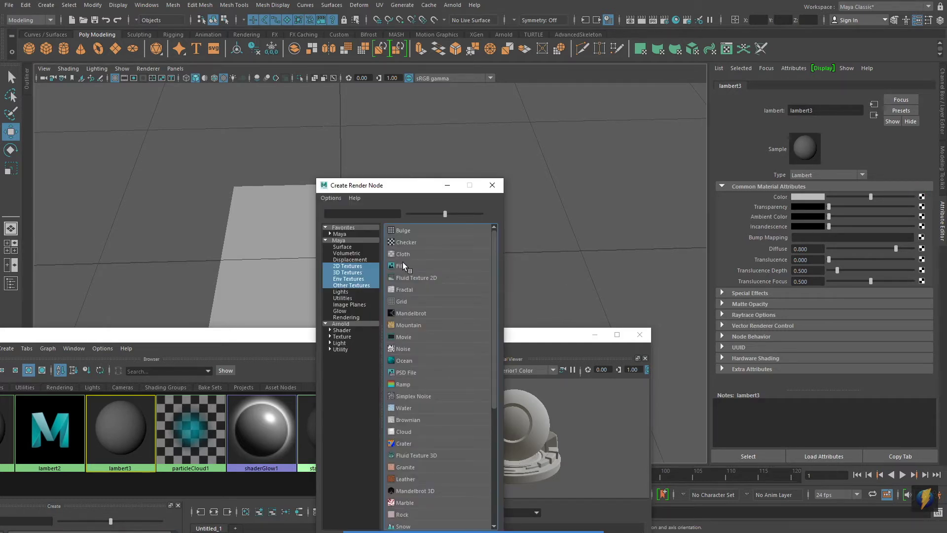
left_click(402, 266)
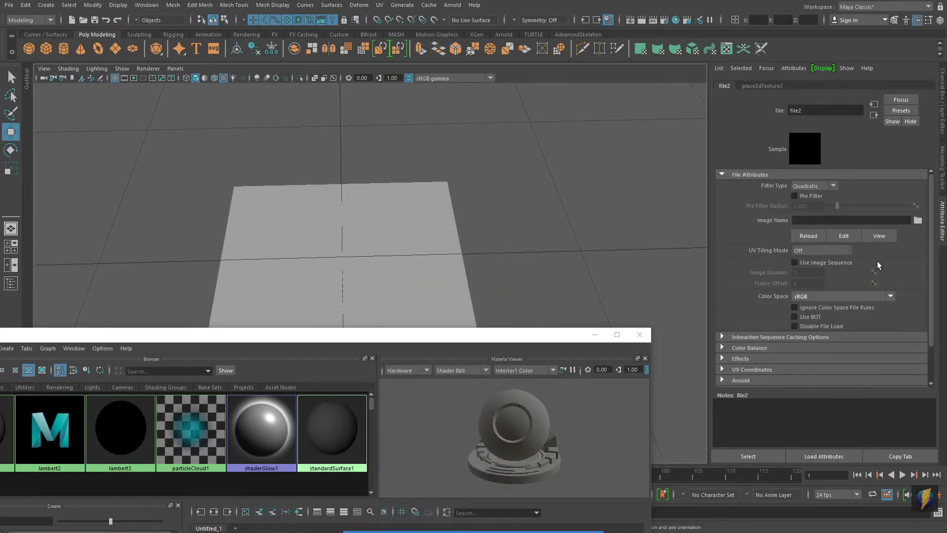
left_click(917, 220)
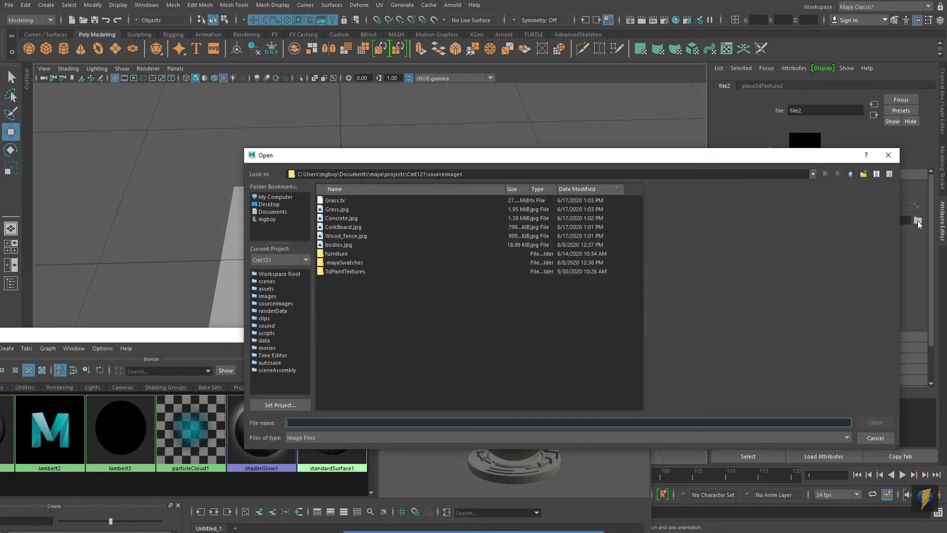
left_click(341, 227)
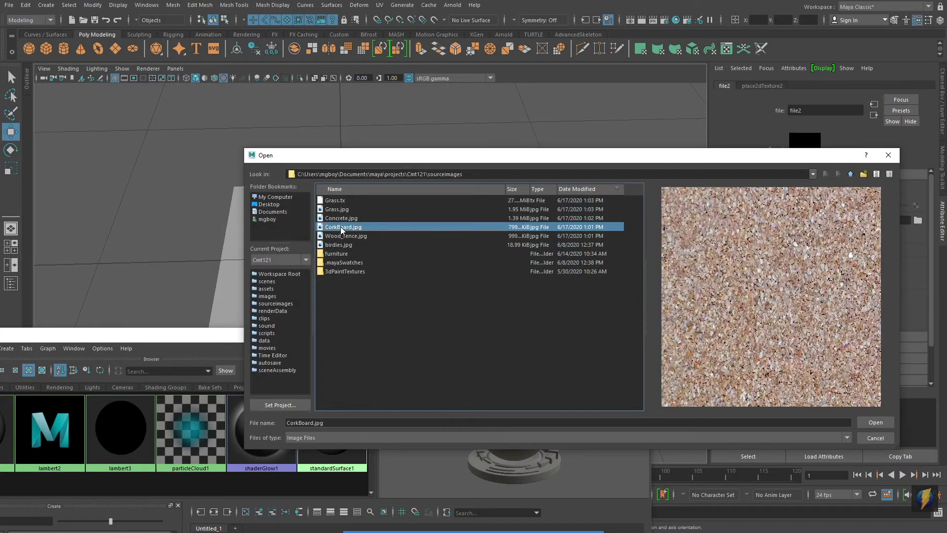
left_click(874, 422)
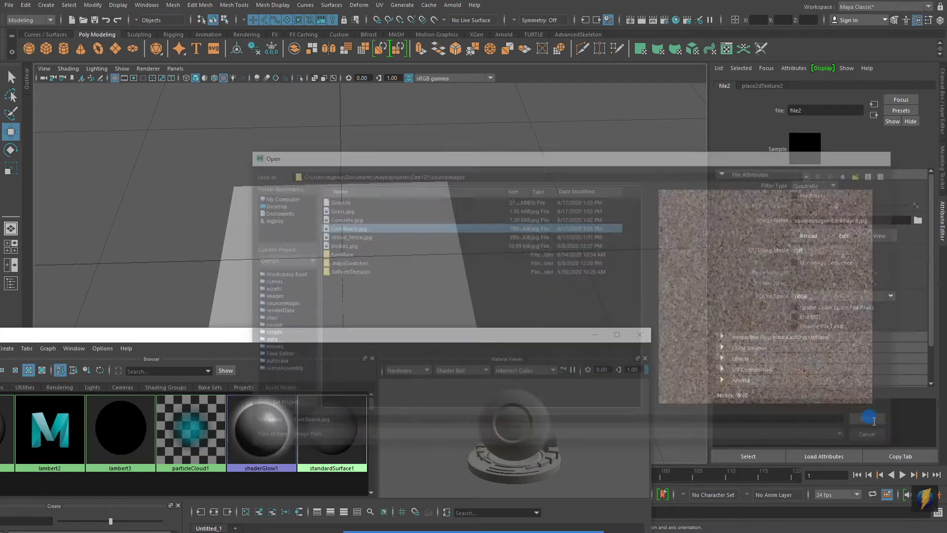
key("f")
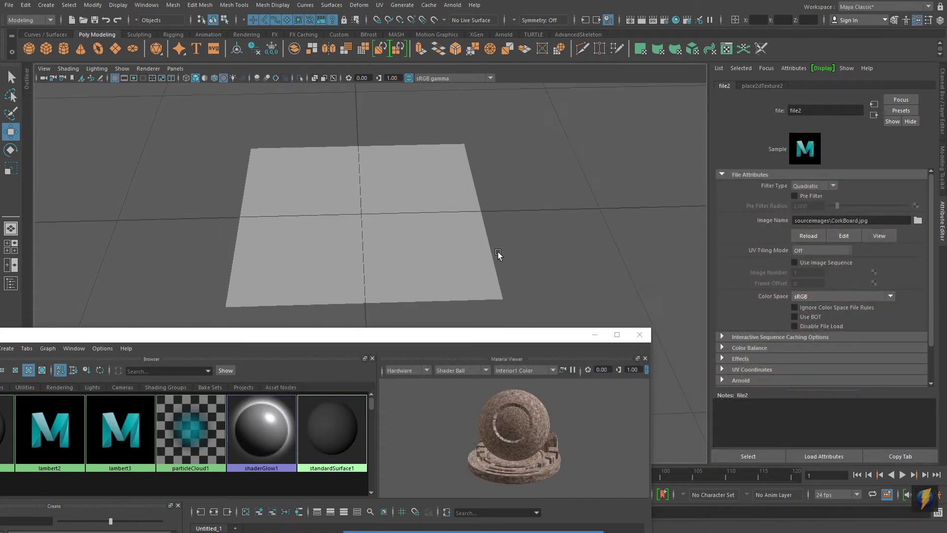
Assign the cork material lambert3 to pPlane2 and look at it closely.
middle_click_drag(126, 436, 358, 268)
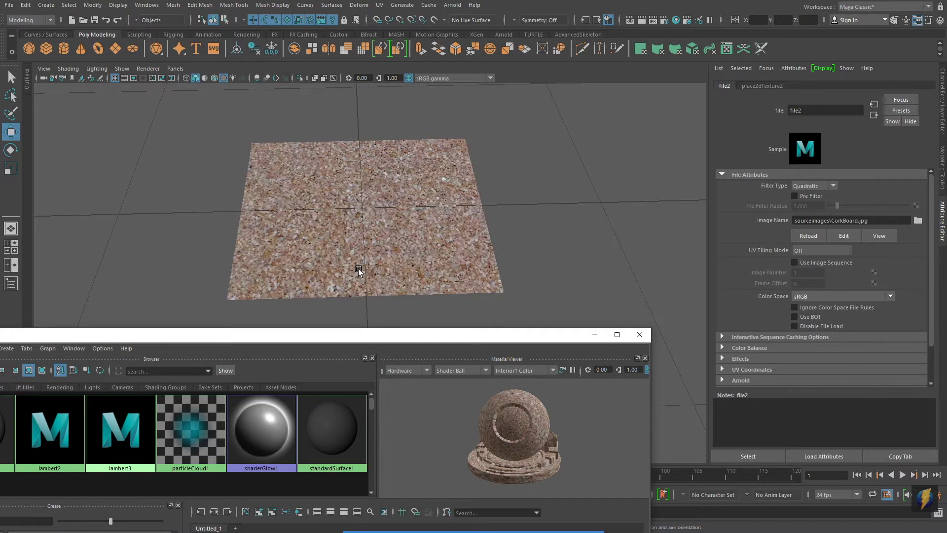
left_click(594, 334)
left_click_drag(415, 277, 421, 282, "alt")
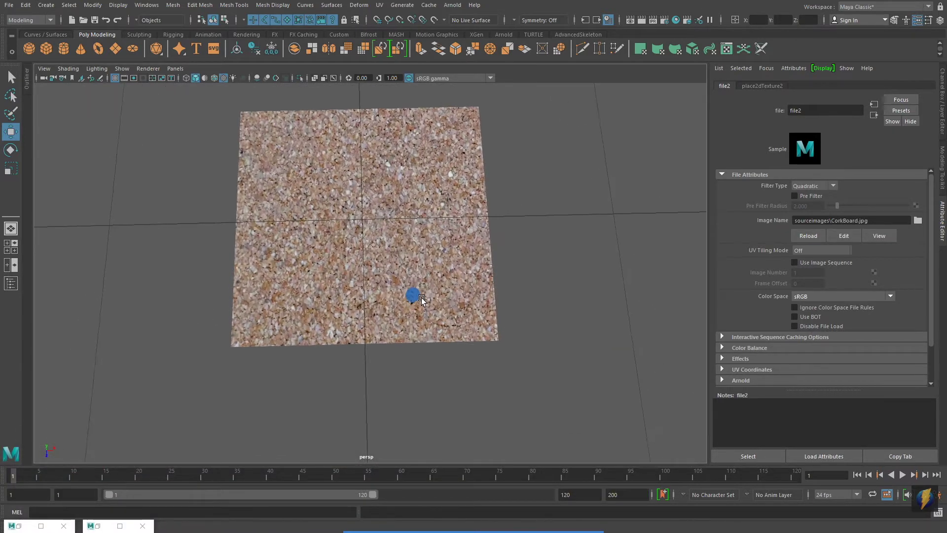
right_click_drag(414, 294, 63, 278, "alt")
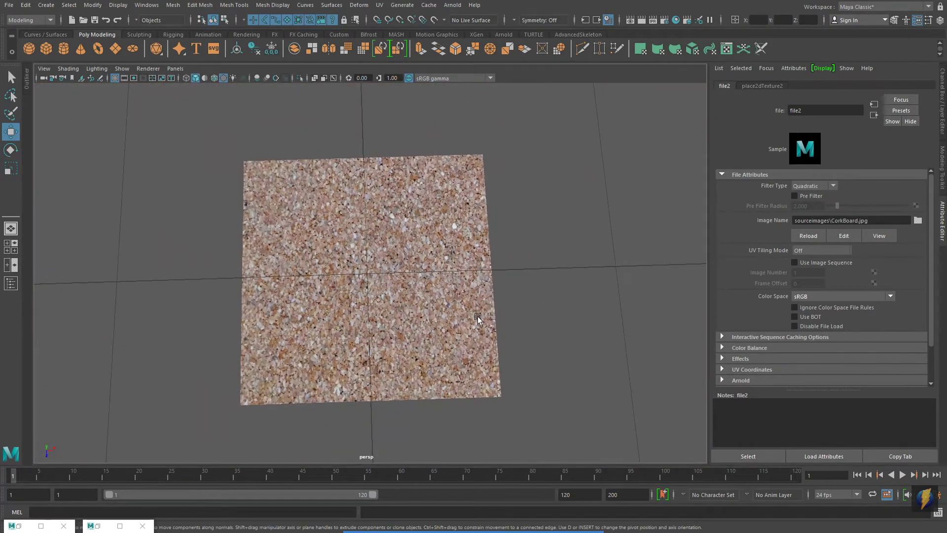
right_click_drag(478, 316, 396, 317, "alt")
middle_click_drag(395, 317, 261, 305, "alt")
Move the cork plane along X beside the concrete plane and frame both planes.
left_click(261, 303)
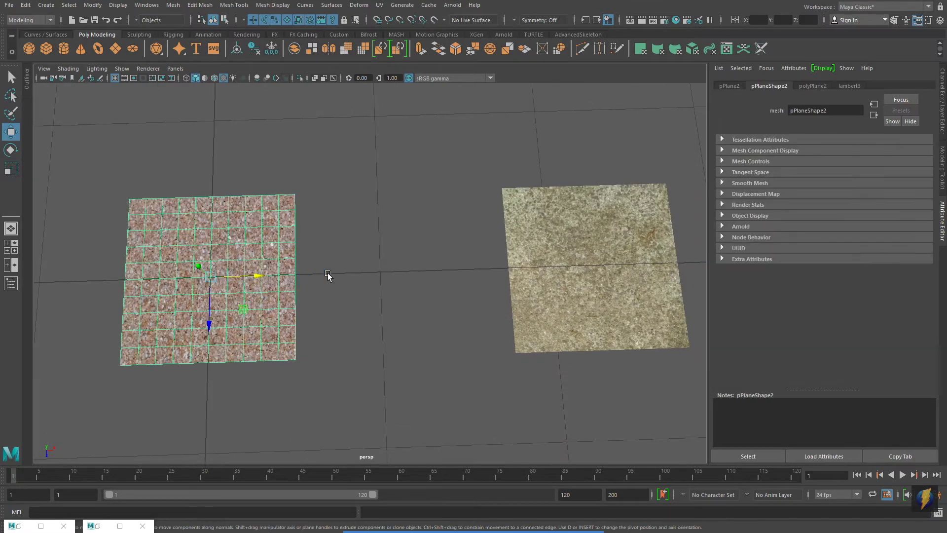
left_click_drag(260, 275, 466, 279)
left_click(528, 380)
middle_click_drag(528, 380, 409, 372, "alt")
right_click_drag(410, 372, 199, 303, "alt")
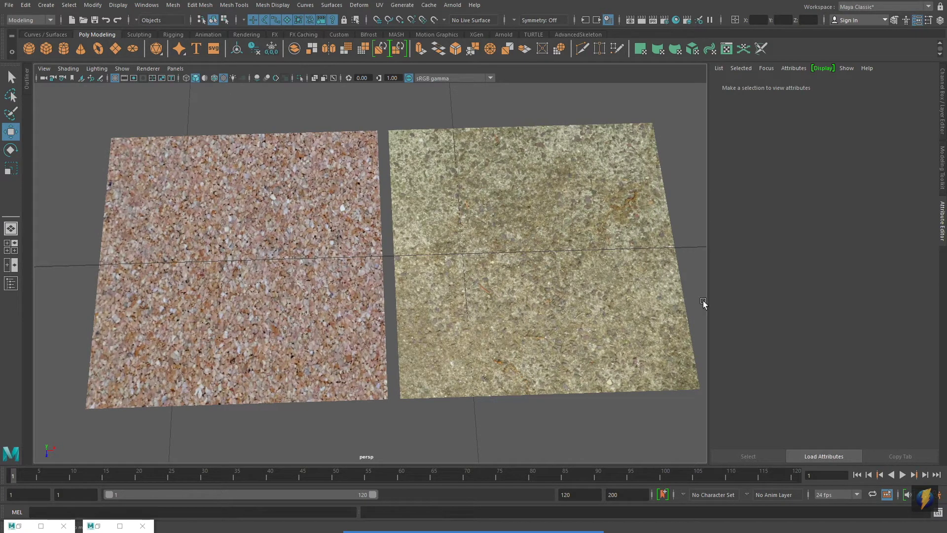
left_click(675, 20)
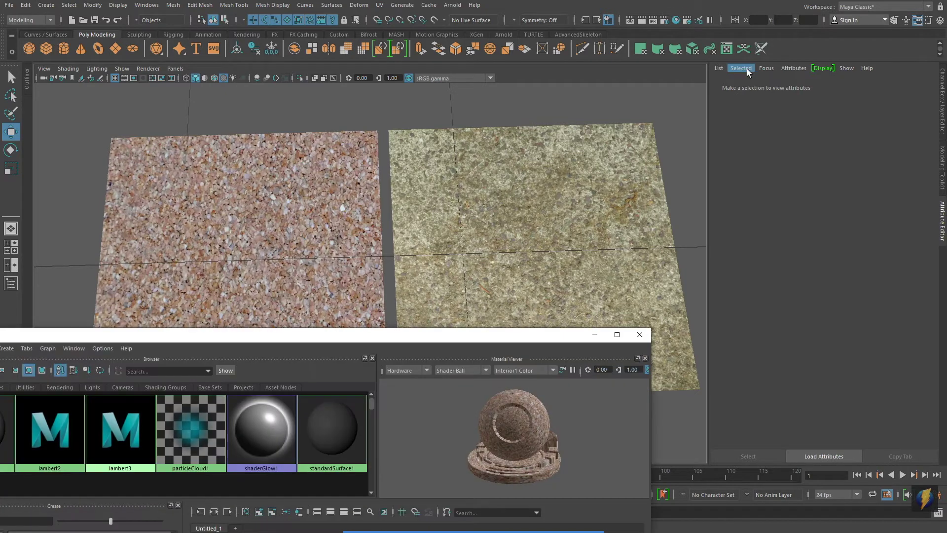
Select lambert2, enlarge the preview panels, and place Hypershade beside lambert2's attributes.
left_click_drag(336, 338, 484, 152)
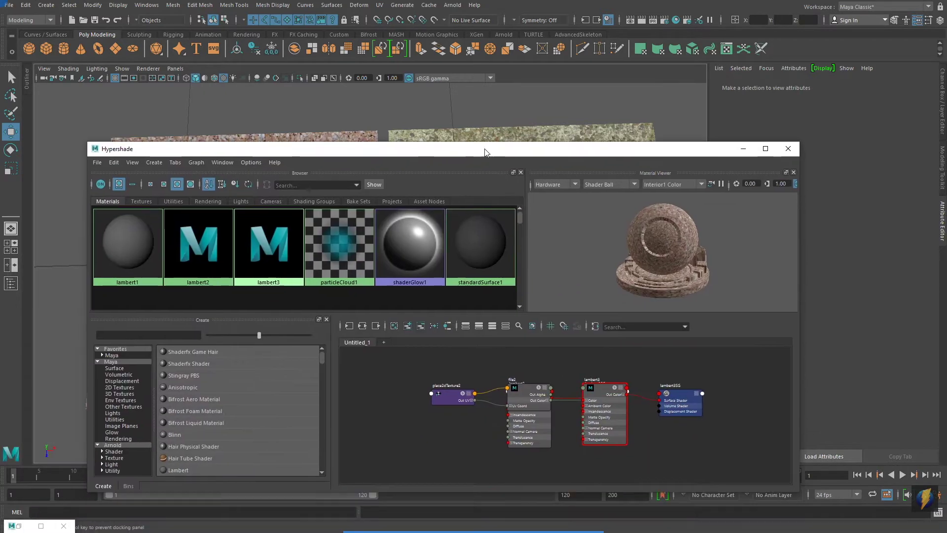
left_click(199, 239)
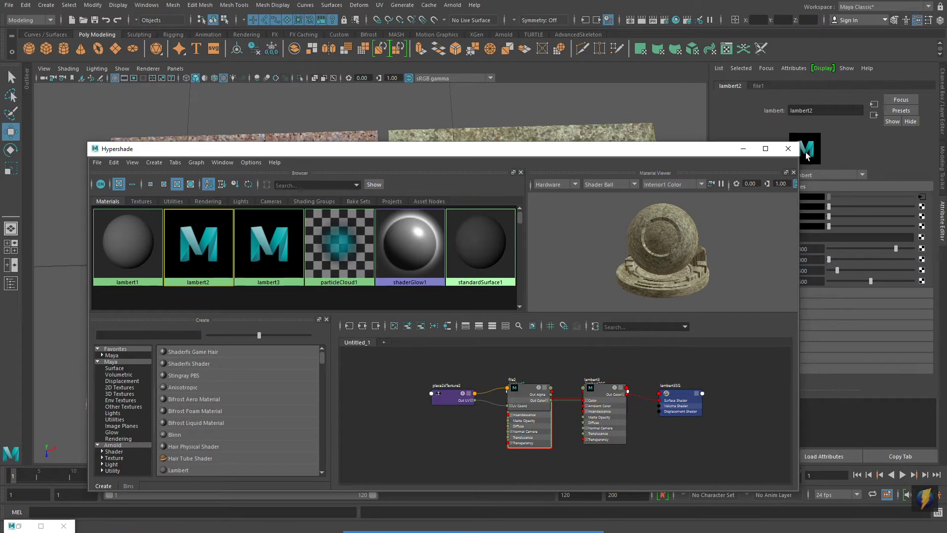
left_click(766, 148)
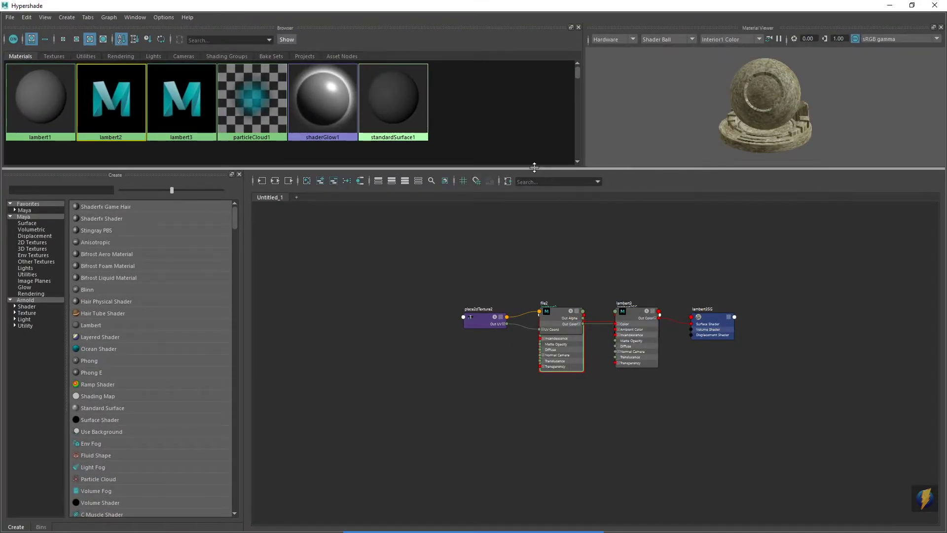
left_click_drag(531, 168, 528, 374)
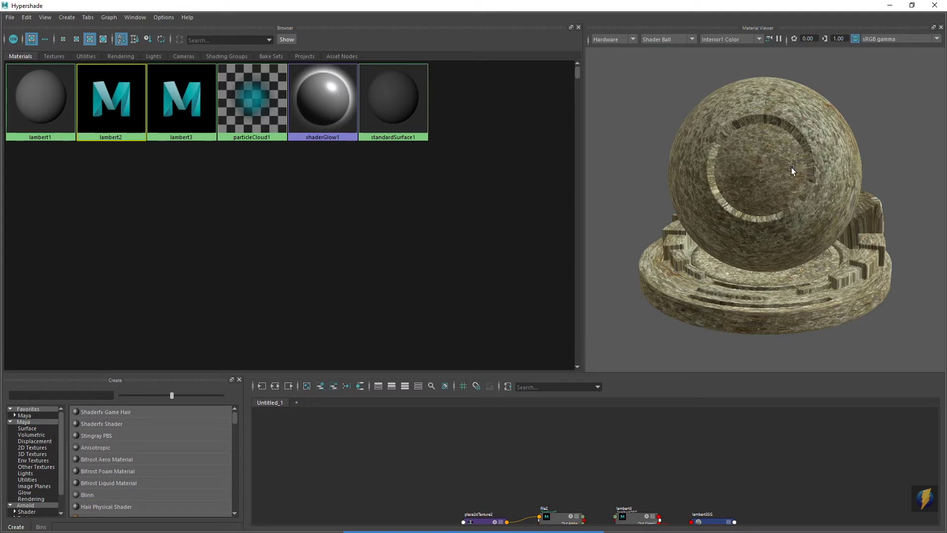
left_click(912, 5)
left_click_drag(680, 156, 600, 153)
double_click(815, 108)
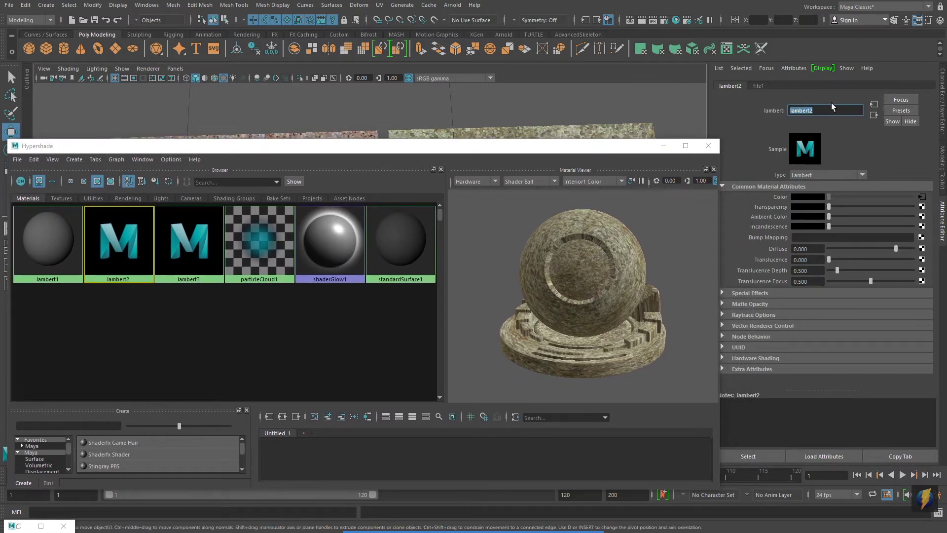
Rename lambert2 to ConcreteMat and lambert3 to CorkMat, then save the scene as mats.mb.
type("ConcreteMat")
key("Return")
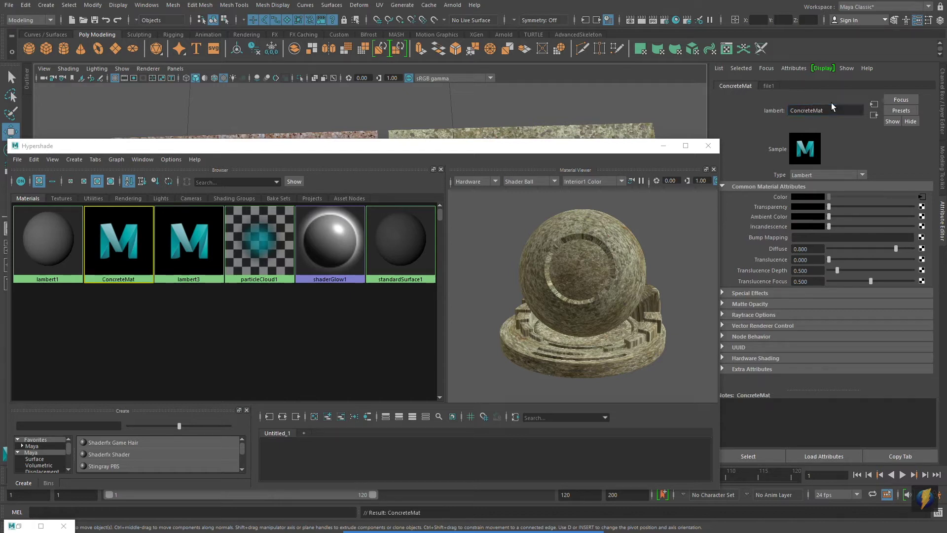
left_click(195, 249)
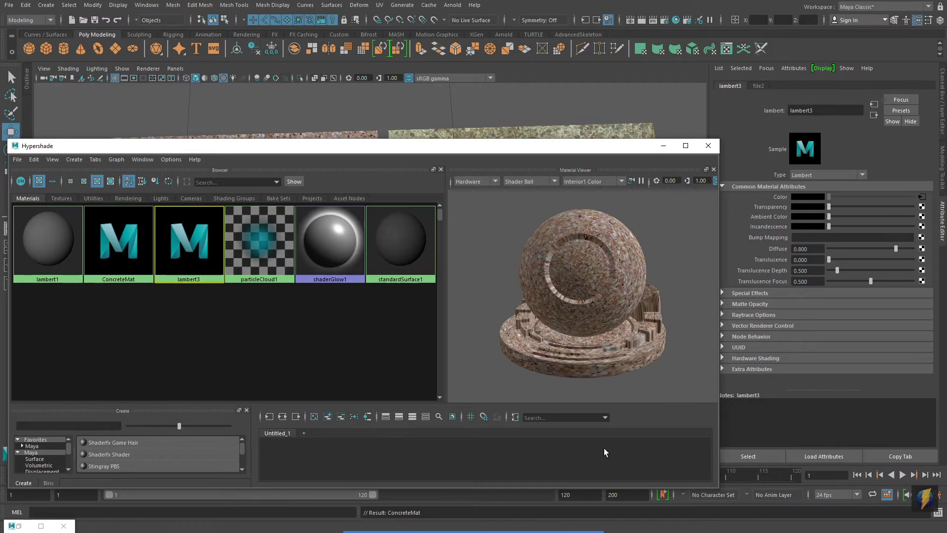
left_click(832, 111)
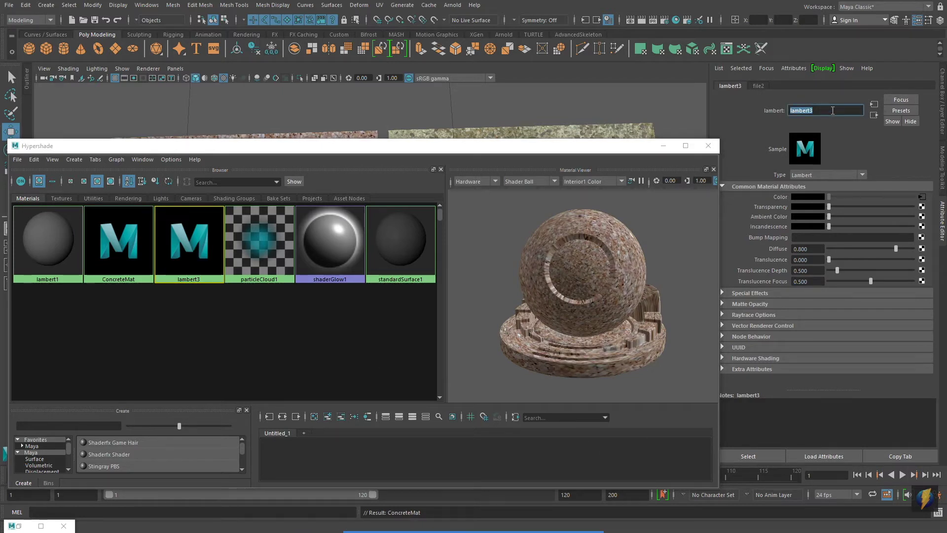
type("CorkMat")
key("Return")
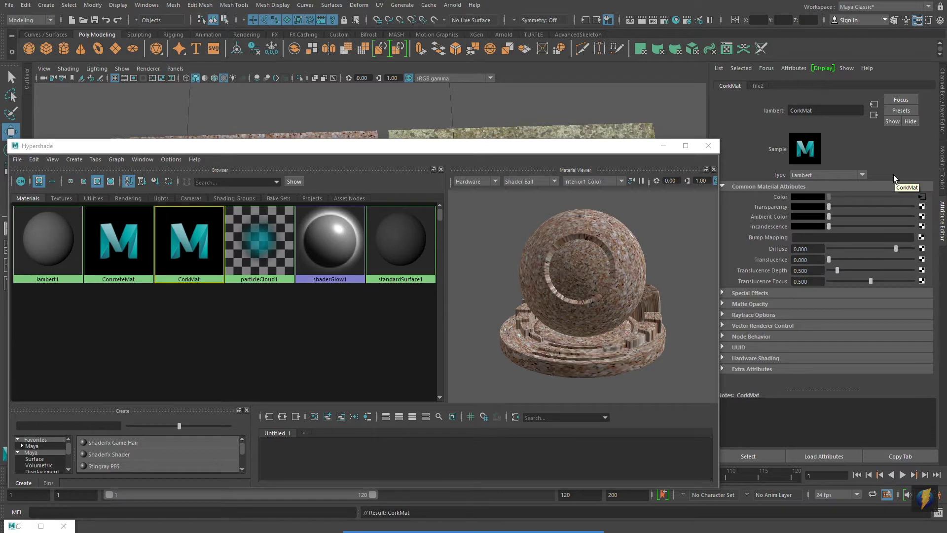
key("ctrl+s")
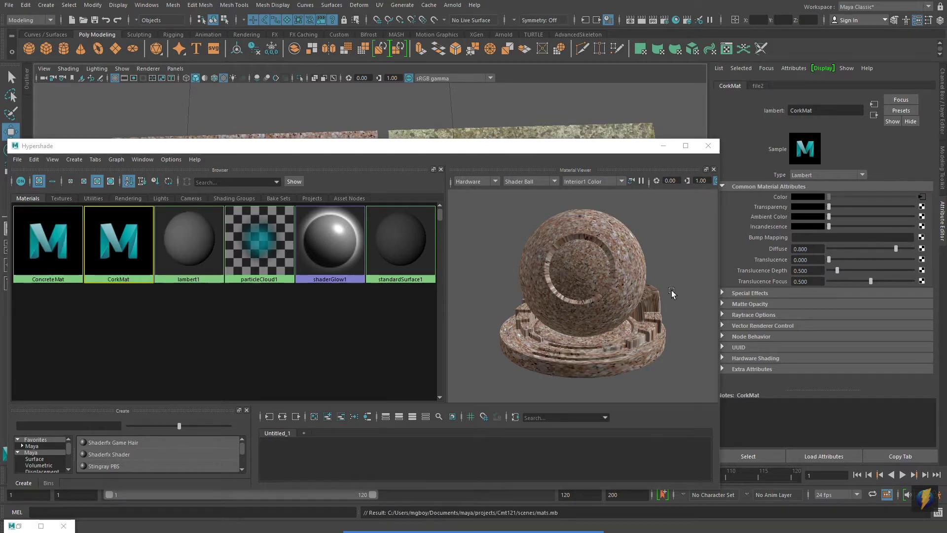
Close Hypershade and add a third polygon plane beside the existing two.
left_click(708, 146)
scroll(552, 242, "down", 5)
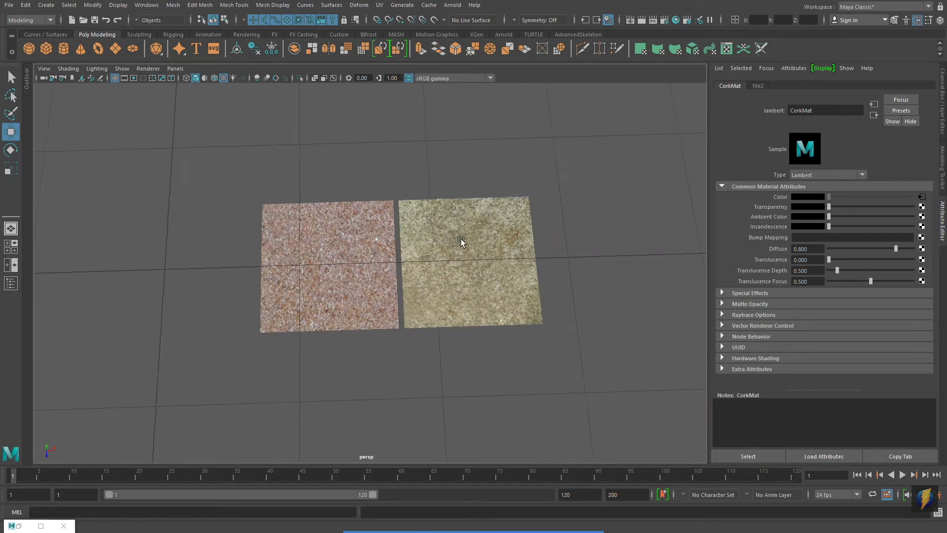
middle_click_drag(461, 240, 495, 241, "alt")
left_click(115, 48)
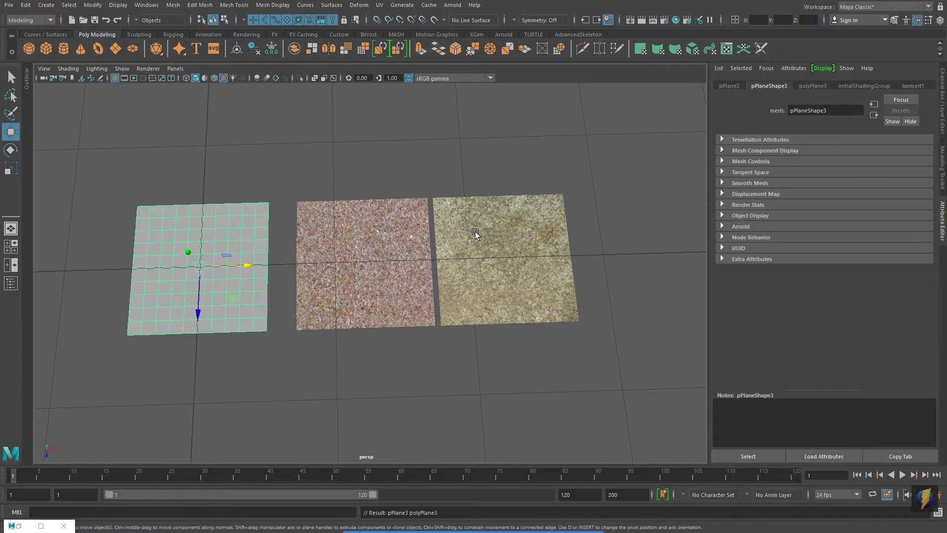
middle_click_drag(289, 217, 434, 250, "alt")
scroll(370, 283, "up", 5)
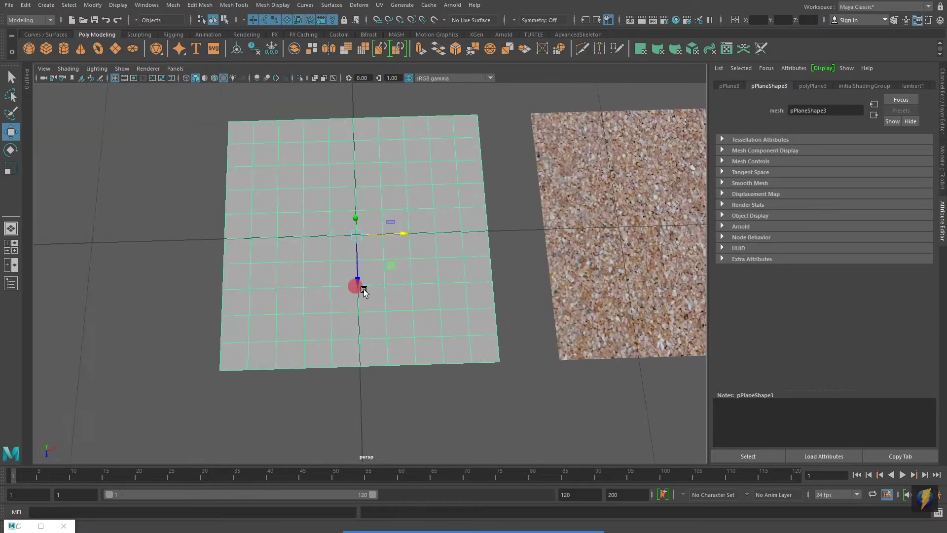
left_click_drag(364, 291, 406, 311, "alt")
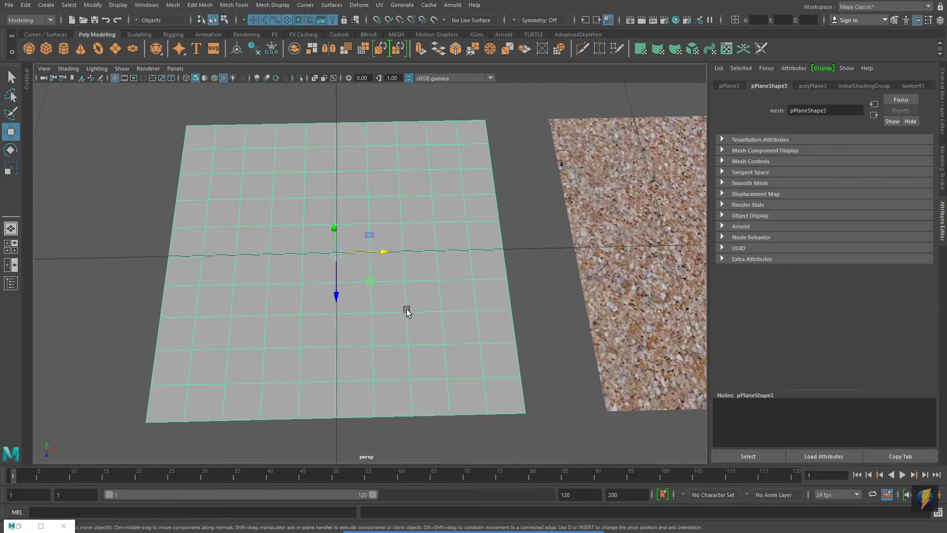
Assign the new plane a Lambert material whose colour is a file texture of Wood_fence.jpg.
right_click(398, 217)
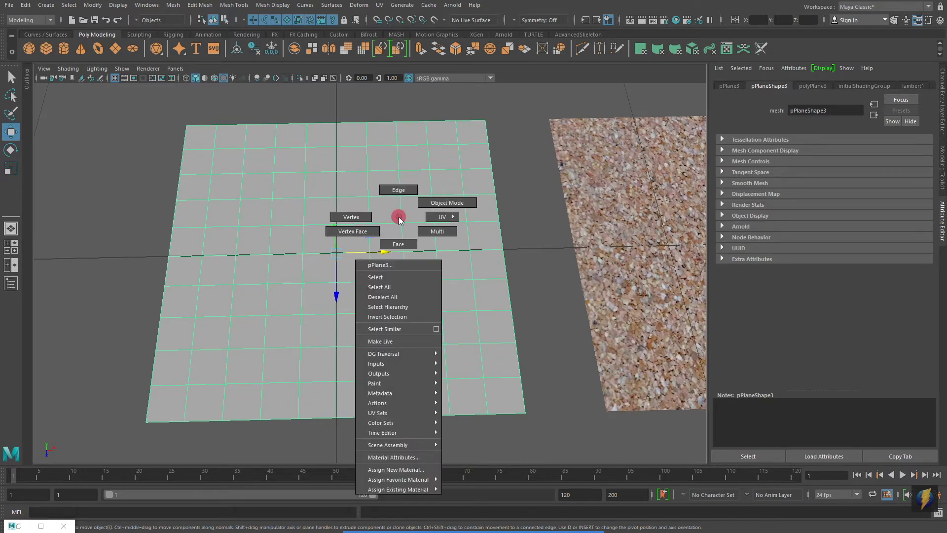
left_click(410, 469)
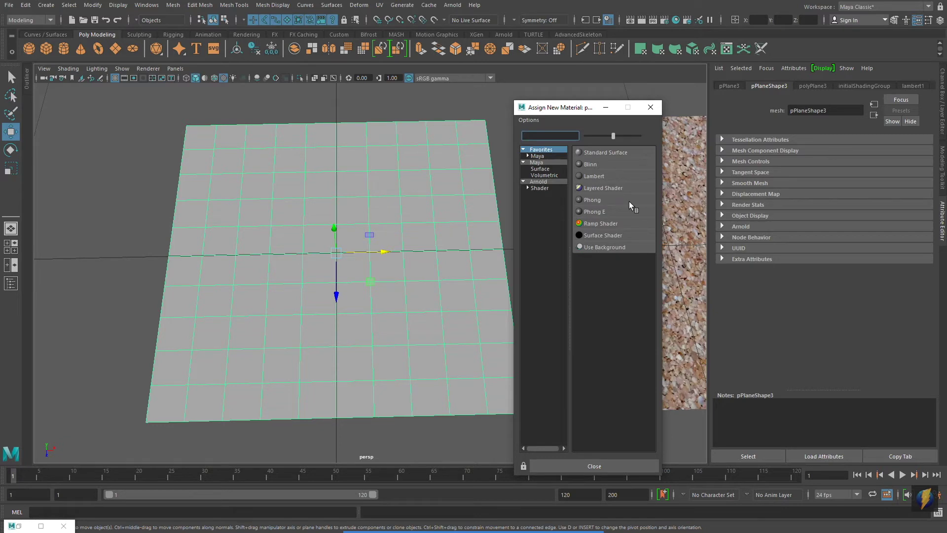
left_click(601, 176)
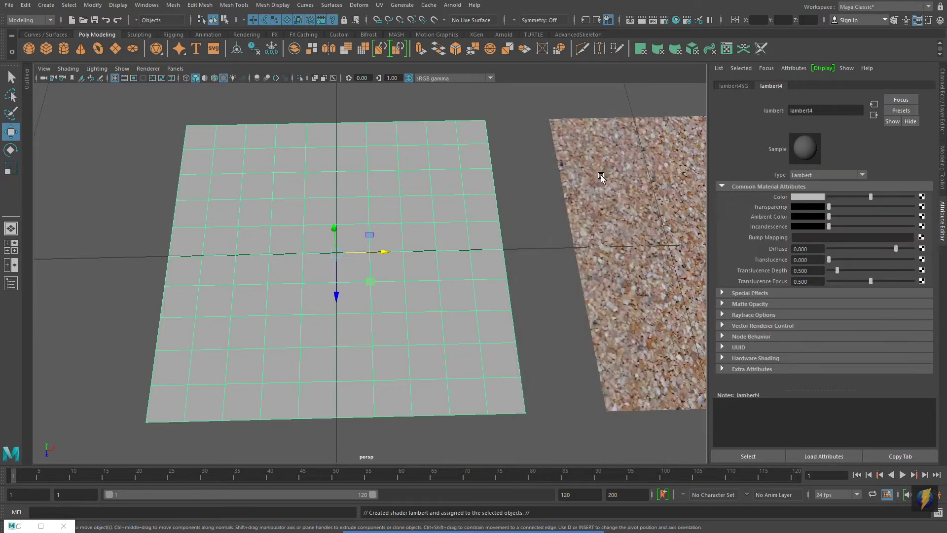
left_click(921, 197)
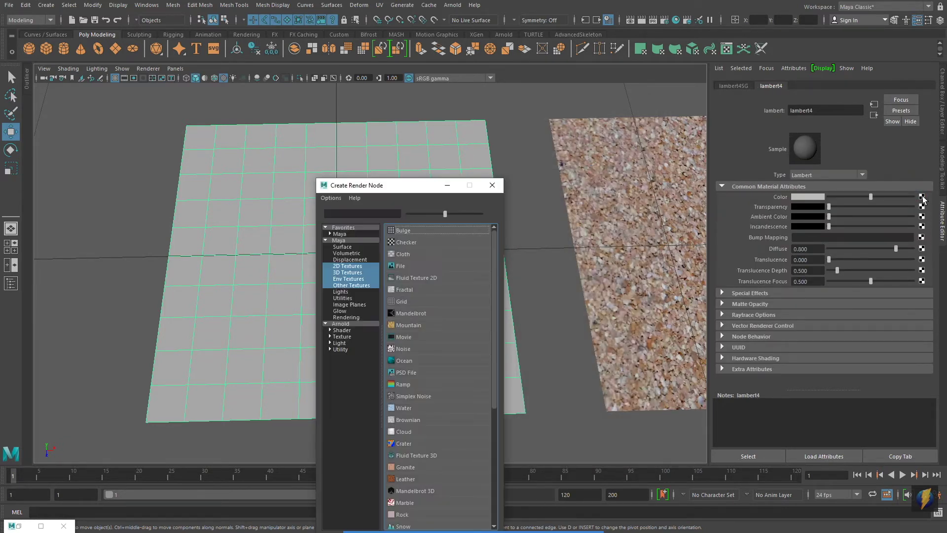
left_click(400, 267)
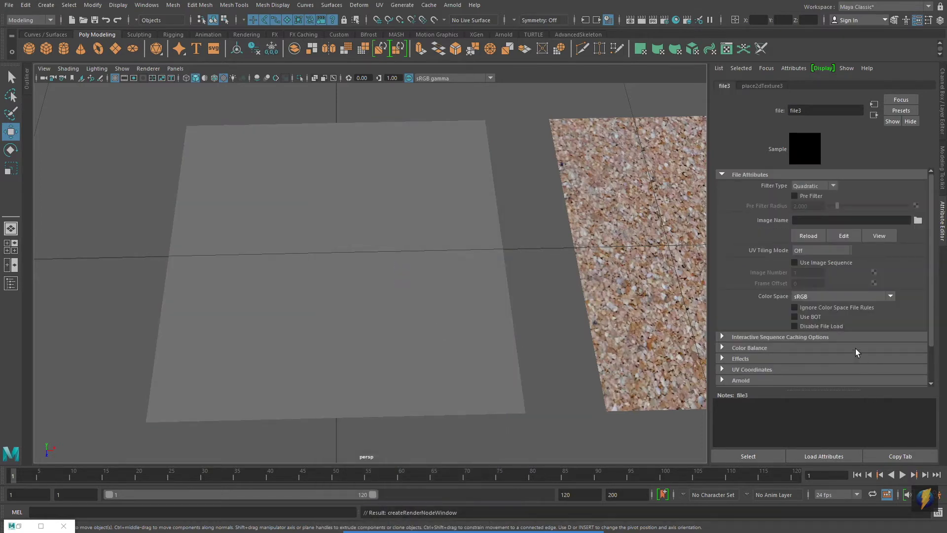
left_click(917, 221)
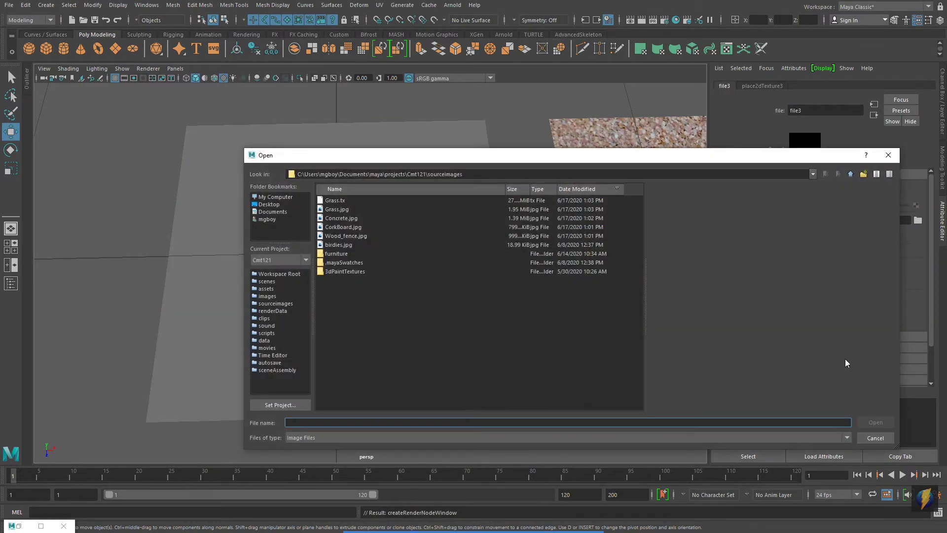
left_click(350, 236)
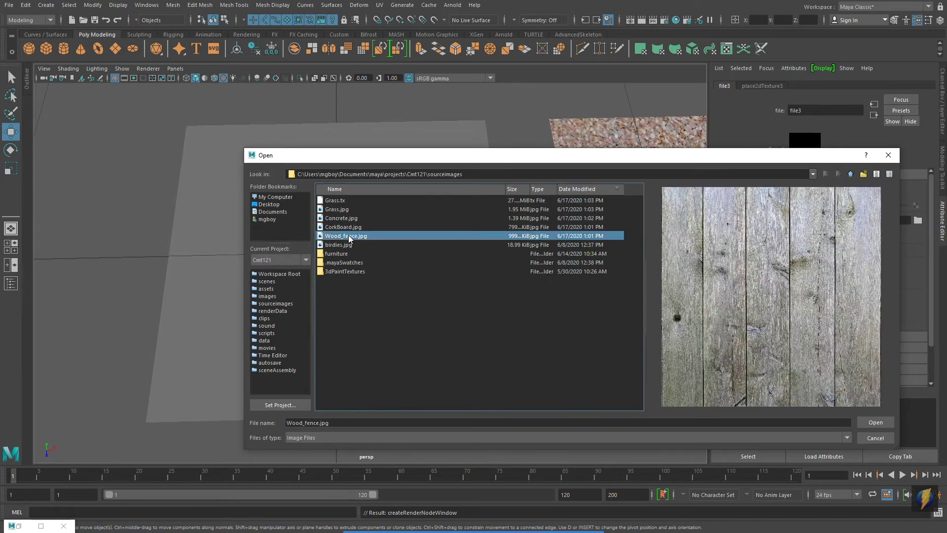
left_click(884, 422)
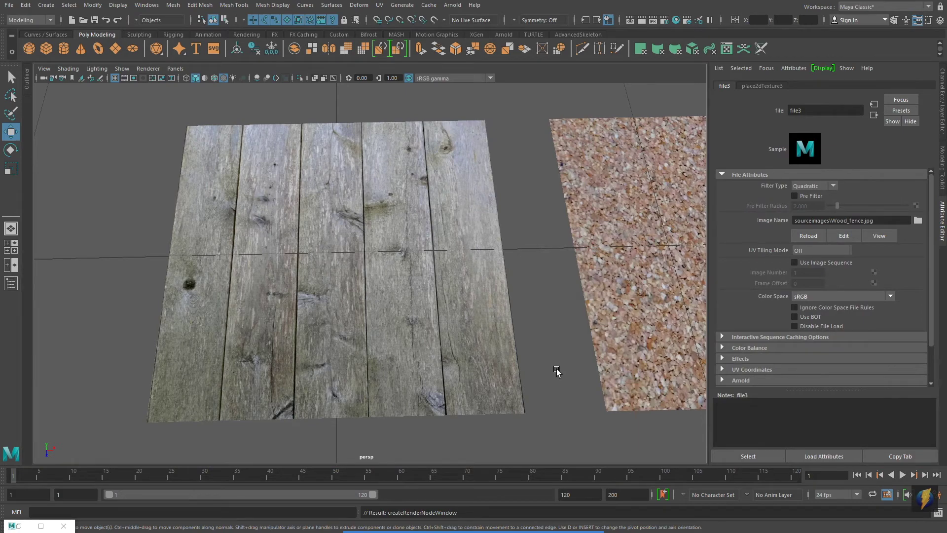
left_click_drag(556, 368, 499, 371, "alt")
mouse_move(332, 350)
left_mouse_down("alt")
mouse_move(409, 329)
mouse_move(408, 343)
left_mouse_up("alt")
Zoom out and tilt the view to frame the wood, cork and concrete planes, then deselect everything.
right_click_drag(407, 343, 189, 332, "alt")
middle_click_drag(459, 328, 267, 340, "alt")
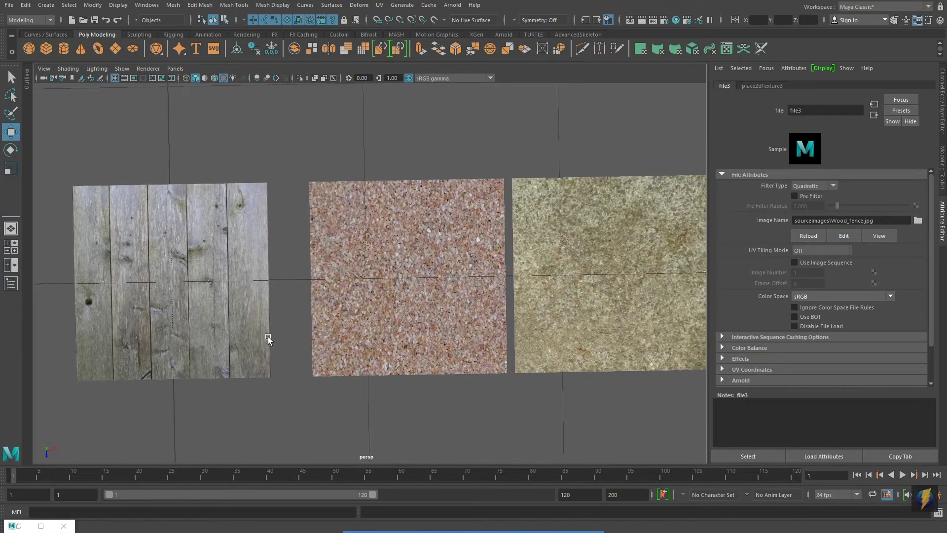
mouse_move(268, 339)
left_mouse_down("alt")
mouse_move(256, 343)
mouse_move(256, 324)
mouse_move(237, 321)
mouse_move(292, 313)
mouse_move(264, 331)
mouse_move(281, 332)
left_mouse_up("alt")
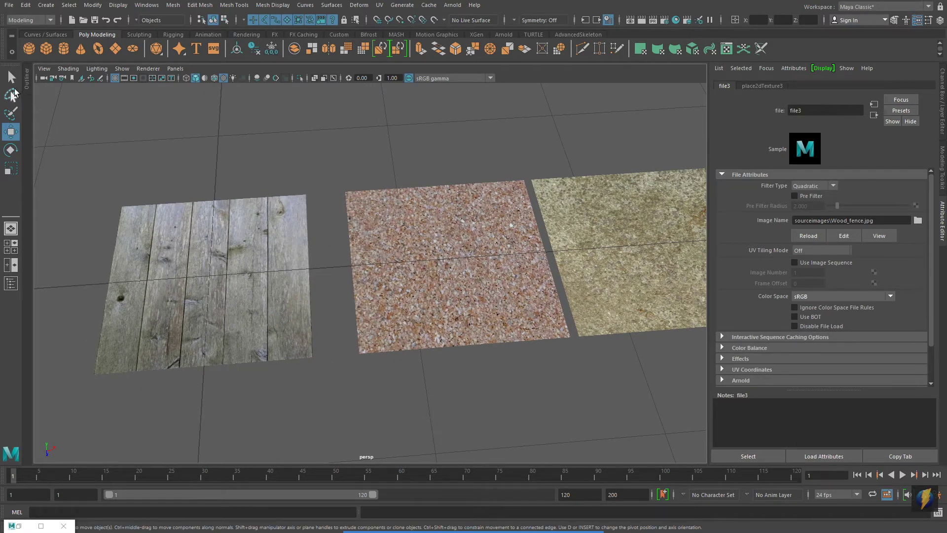
left_click(11, 77)
left_click(271, 144)
left_click_drag(475, 365, 417, 410, "alt")
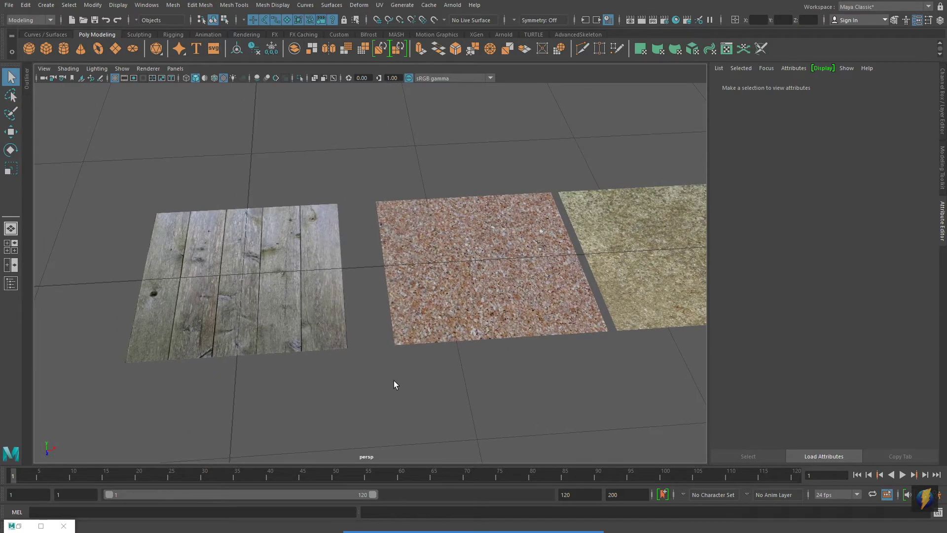
Replace the image in lambert4's file3 texture with sourceimages Grass.jpg.
middle_click_drag(393, 383, 469, 332, "alt")
right_click_drag(469, 331, 410, 342, "alt")
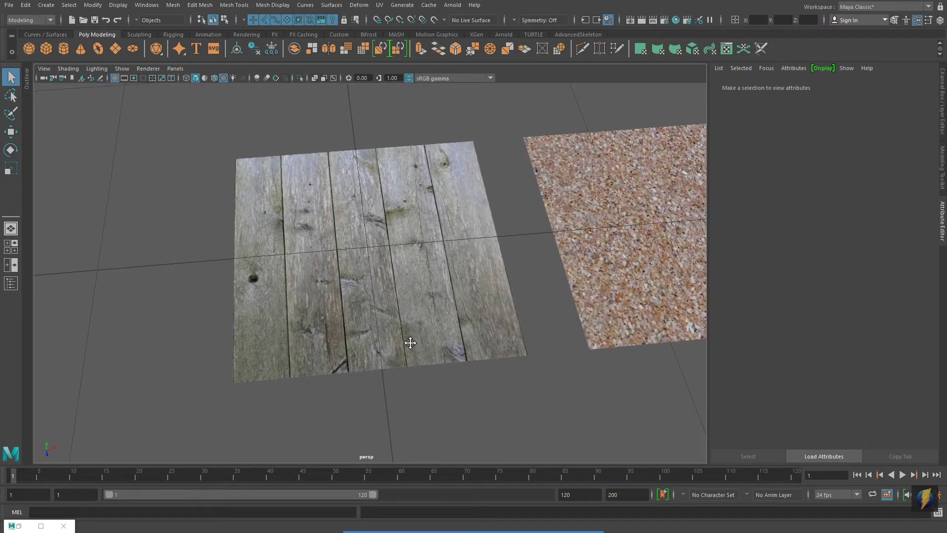
left_click(675, 19)
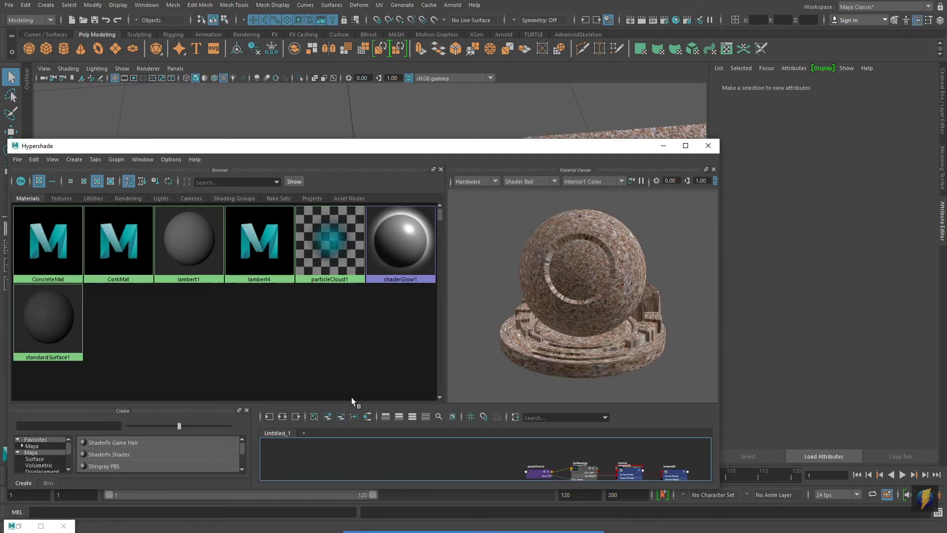
left_click(260, 253)
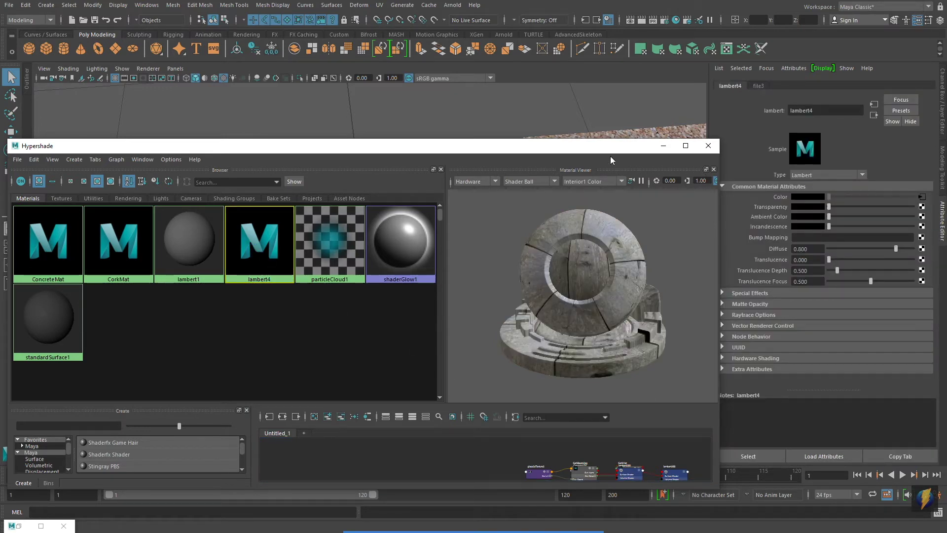
left_click_drag(584, 151, 549, 310)
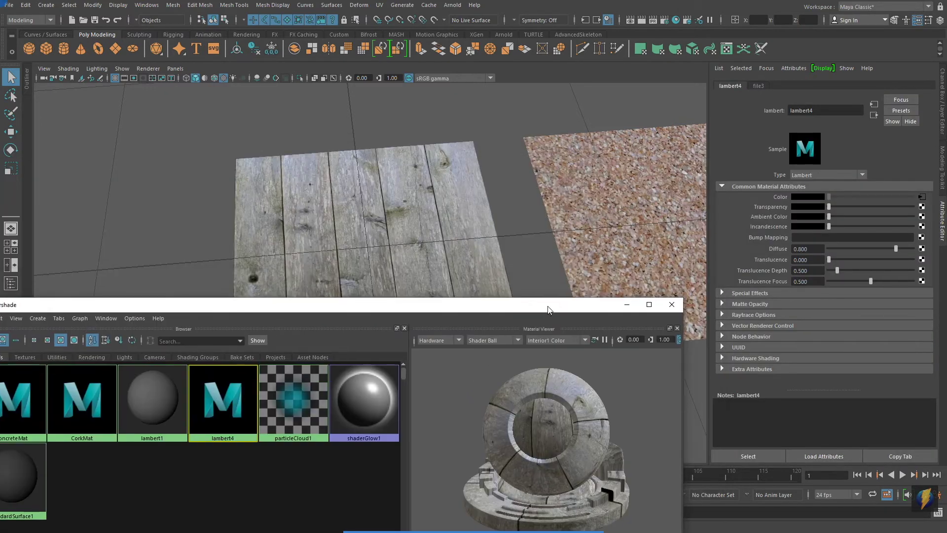
left_click(922, 196)
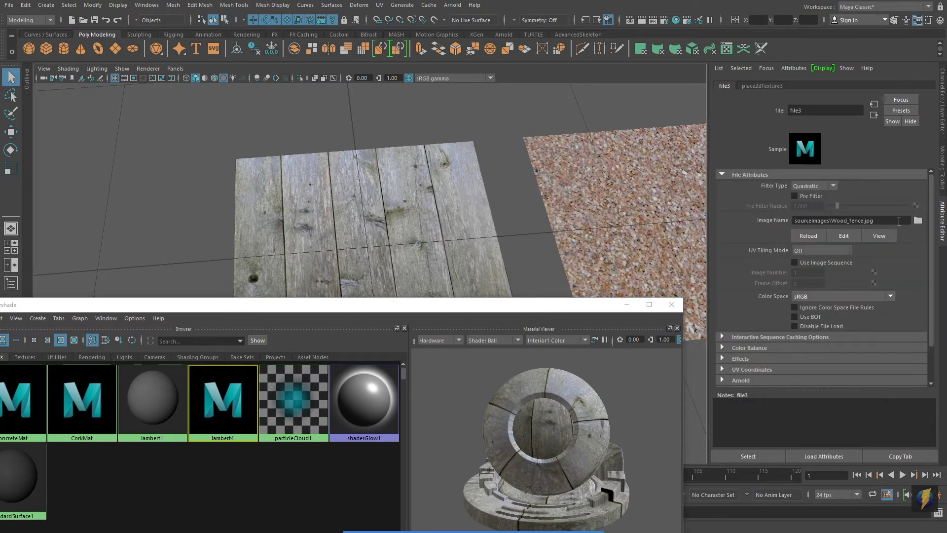
left_click(918, 221)
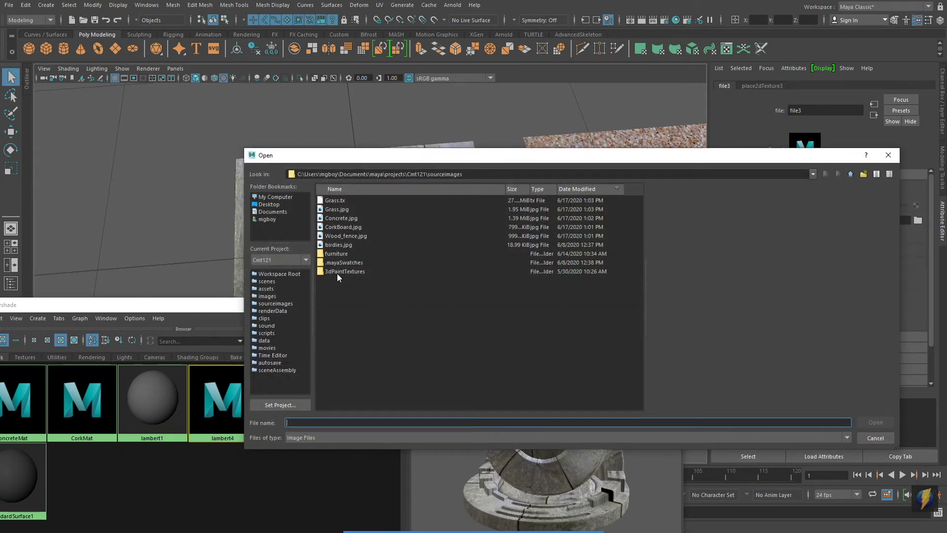
left_click(337, 209)
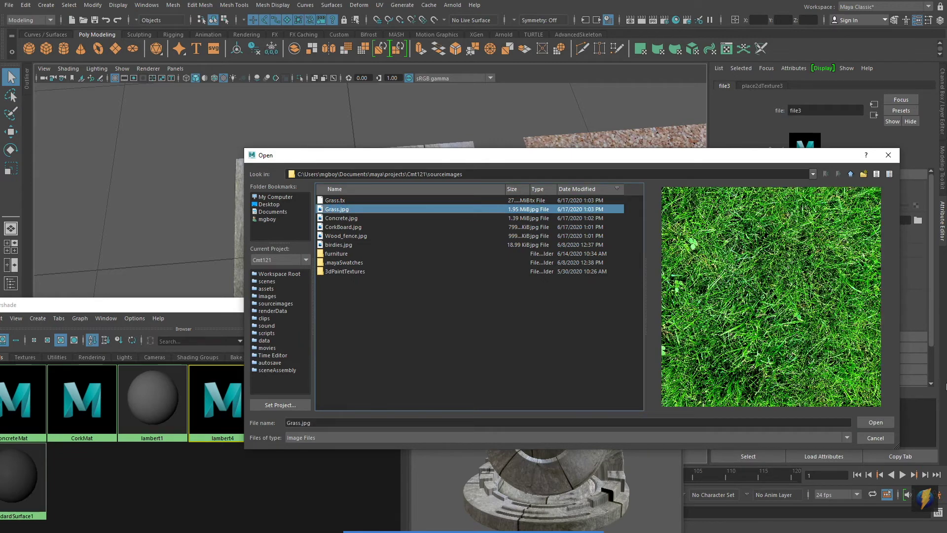
left_click(875, 422)
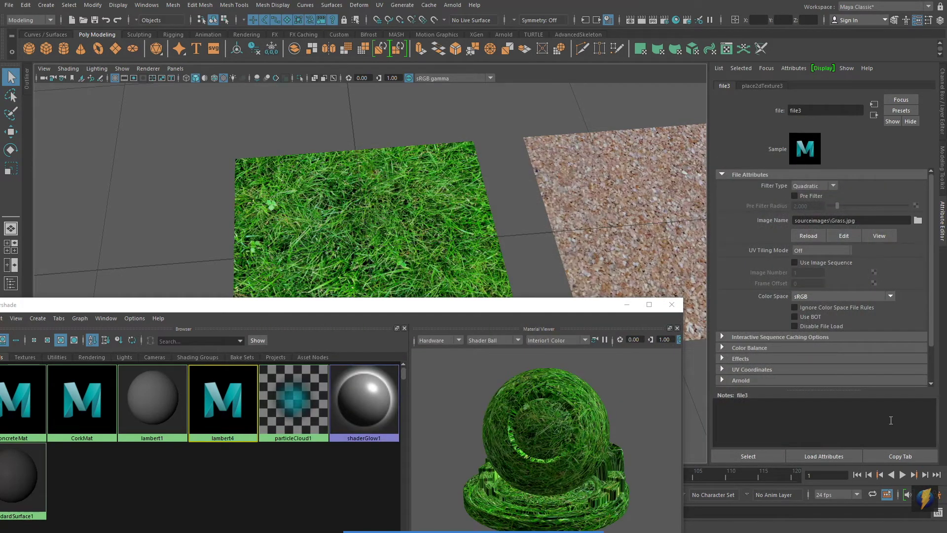
left_click(671, 305)
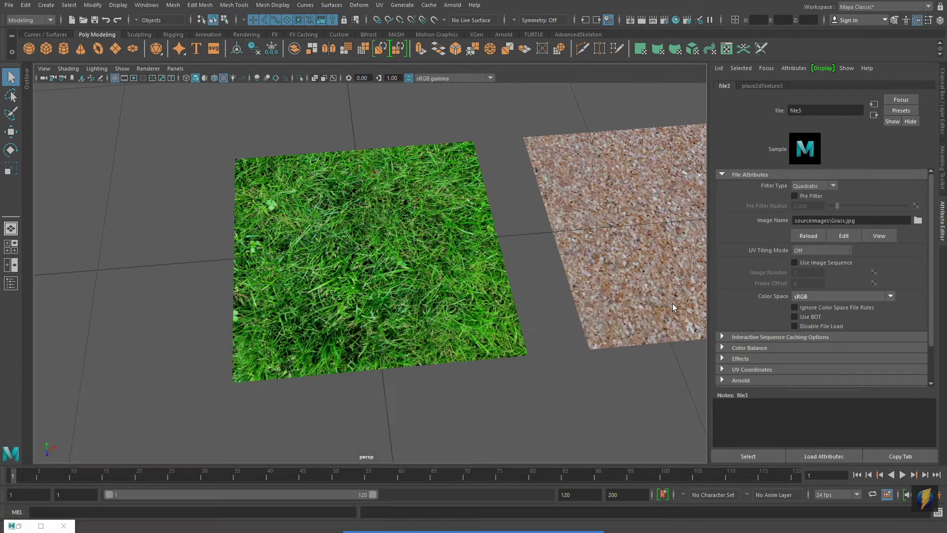
Orbit and pull back the view to see the grass plane alongside the other two.
left_click_drag(435, 327, 395, 342, "alt")
right_click_drag(395, 342, 433, 357, "alt")
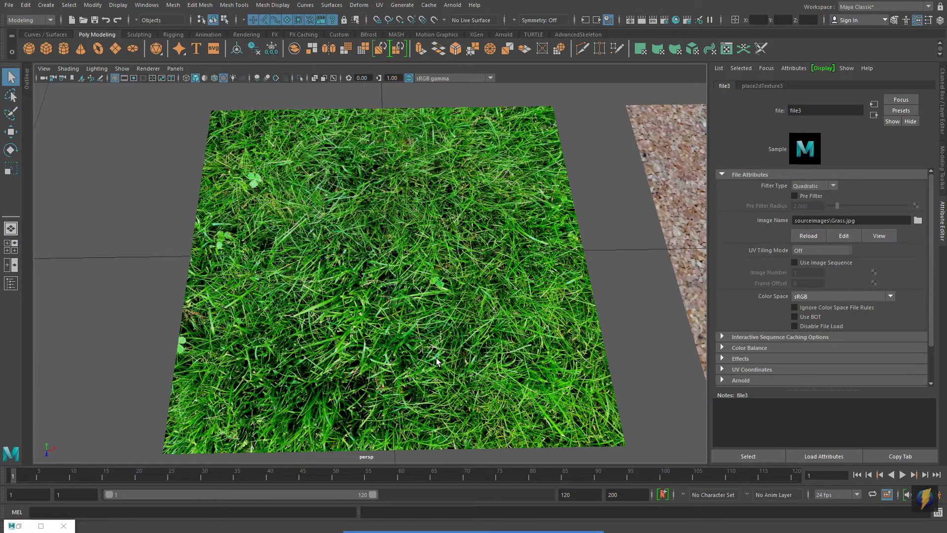
right_click_drag(494, 359, 313, 321, "alt")
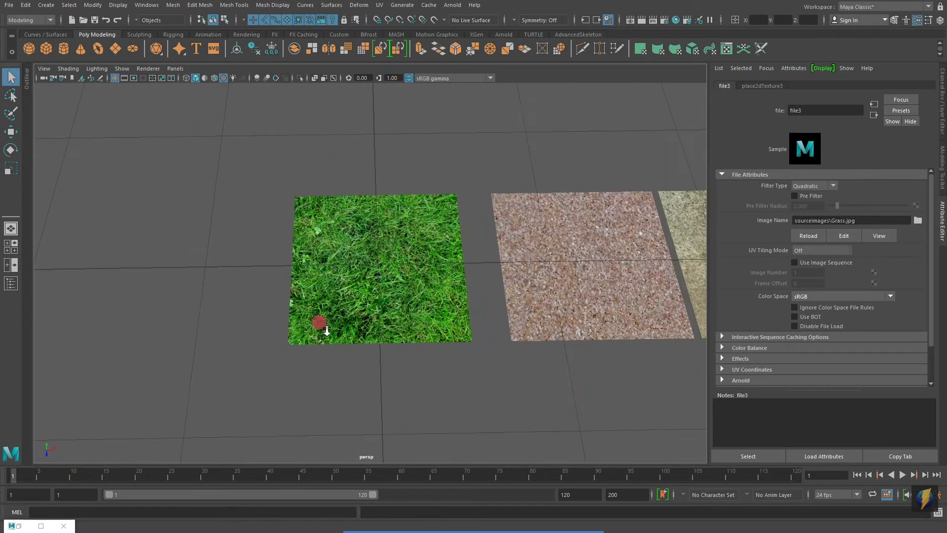
mouse_move(313, 321)
middle_mouse_down("alt")
mouse_move(393, 315)
mouse_move(315, 322)
middle_mouse_up("alt")
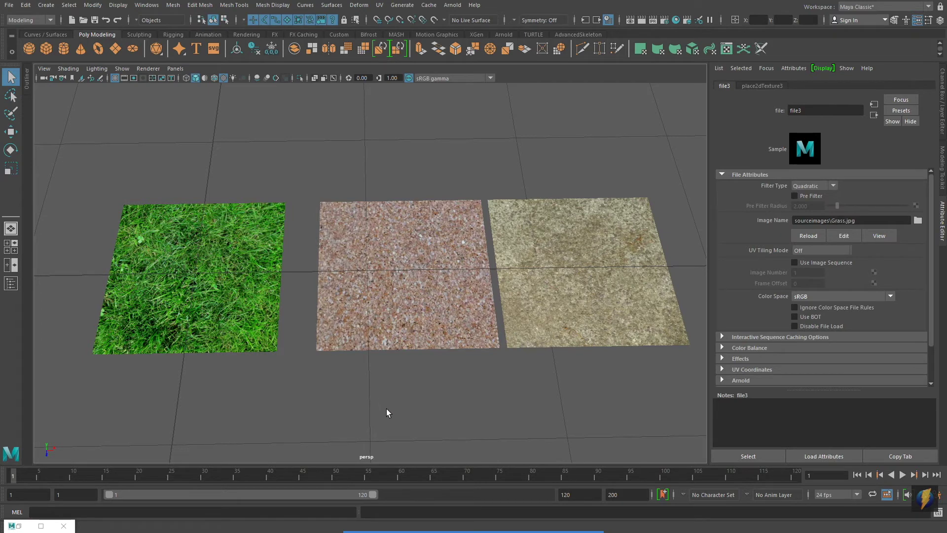
right_click_drag(386, 408, 507, 376, "alt")
Create a polygon cube behind the grass plane and duplicate it twice along X.
left_click(46, 49)
key("w")
left_click_drag(222, 375, 237, 275)
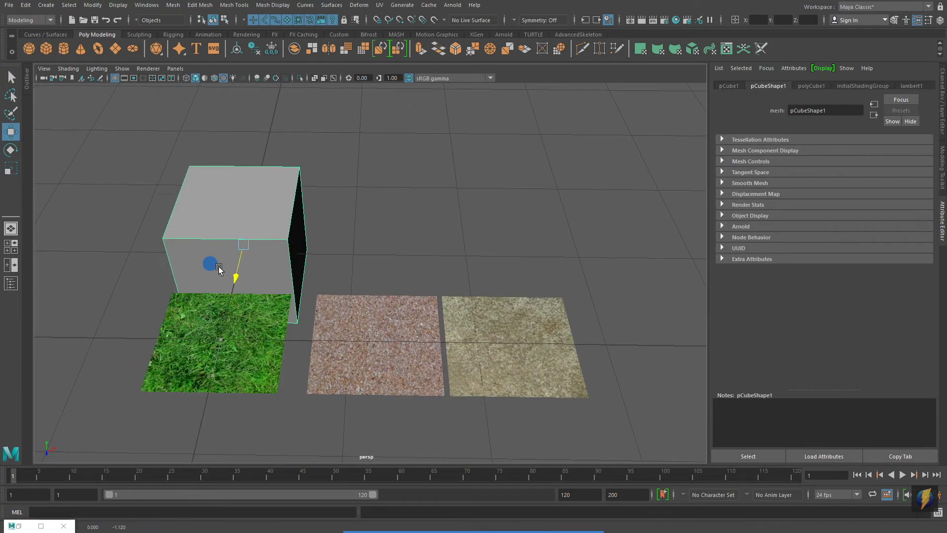
key("ctrl+d")
left_click_drag(300, 234, 191, 102)
key("ctrl+d")
scroll(545, 247, "down", 3)
scroll(545, 247, "up", 2)
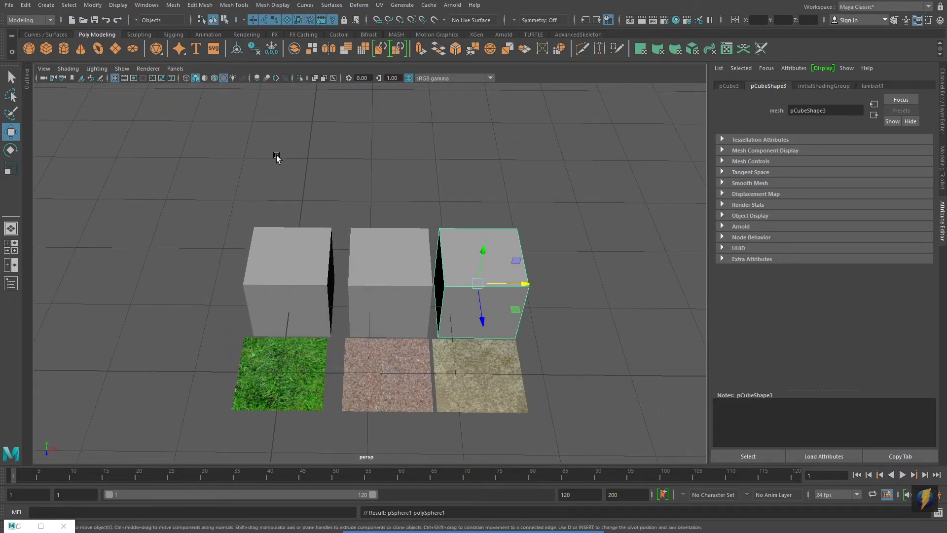
Add a polygon sphere raised behind the first cube and duplicate it.
left_click(28, 49)
left_click_drag(279, 368, 622, 166)
key("ctrl+d")
key("ctrl+d")
Shift the right cubes, concrete plane and cork plane rightward so each pair lines up.
left_click(409, 271)
left_click(486, 284, "shift")
left_click_drag(524, 285, 632, 288)
left_click(552, 306)
left_click(499, 368)
left_click_drag(518, 375, 630, 380)
left_click(394, 375)
left_click_drag(437, 375, 545, 108)
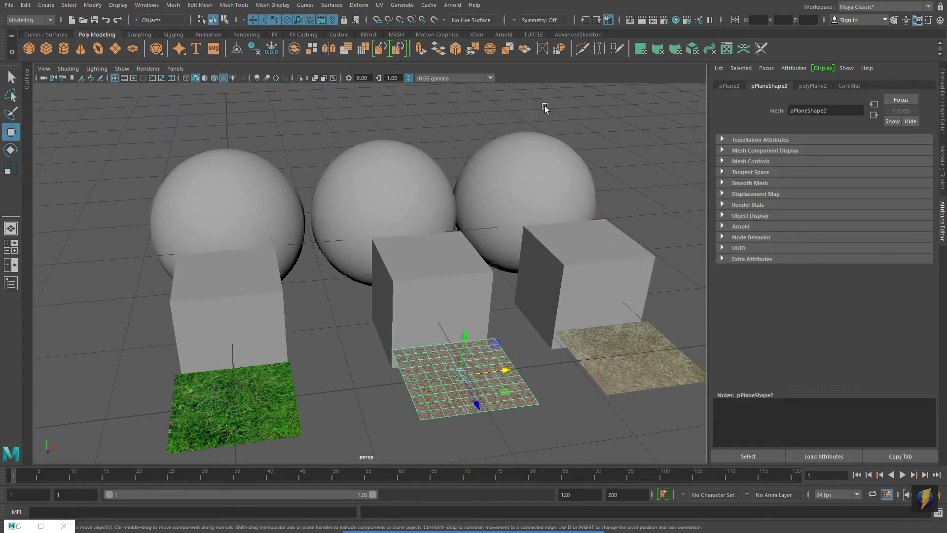
Apply the grass material lambert4 to the left cube and sphere.
left_click(675, 20)
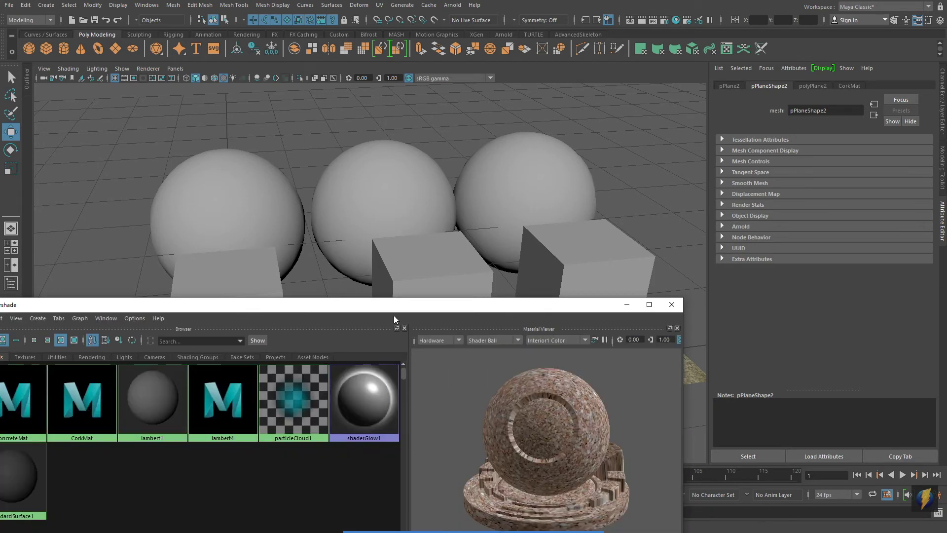
left_click_drag(391, 304, 533, 390)
left_click(377, 477)
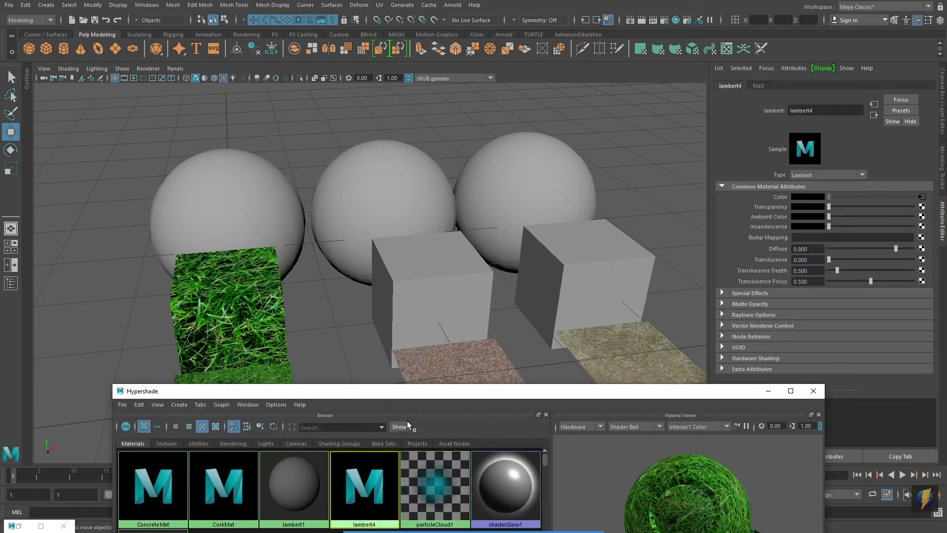
middle_click_drag(387, 483, 392, 486)
middle_click_drag(251, 186, 250, 185)
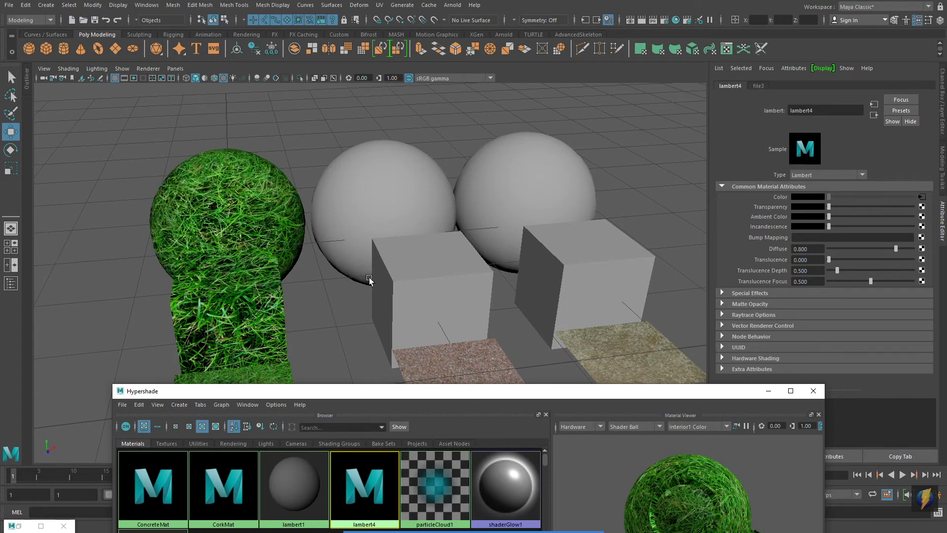
Apply CorkMat to the middle cube and sphere.
left_click(293, 478)
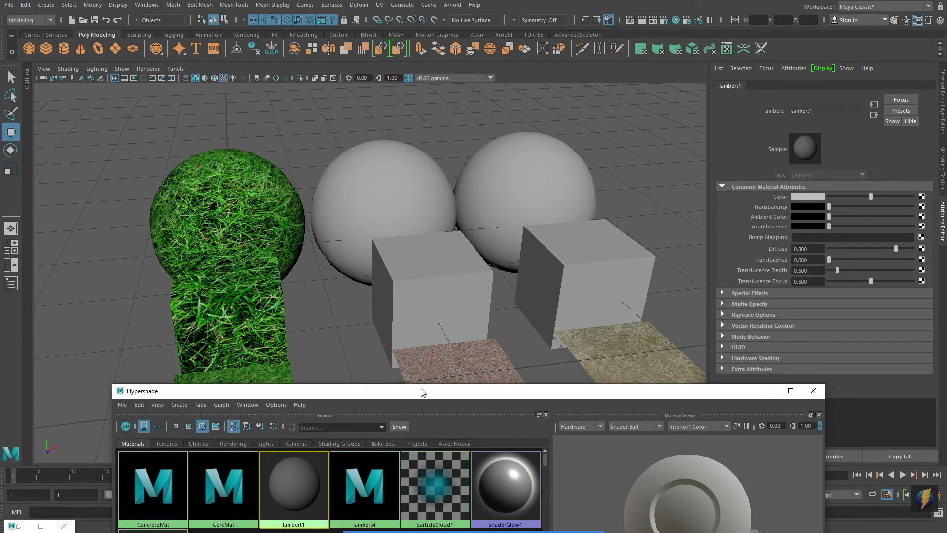
left_click_drag(423, 389, 432, 304)
left_click(242, 414)
middle_click_drag(289, 392, 290, 392)
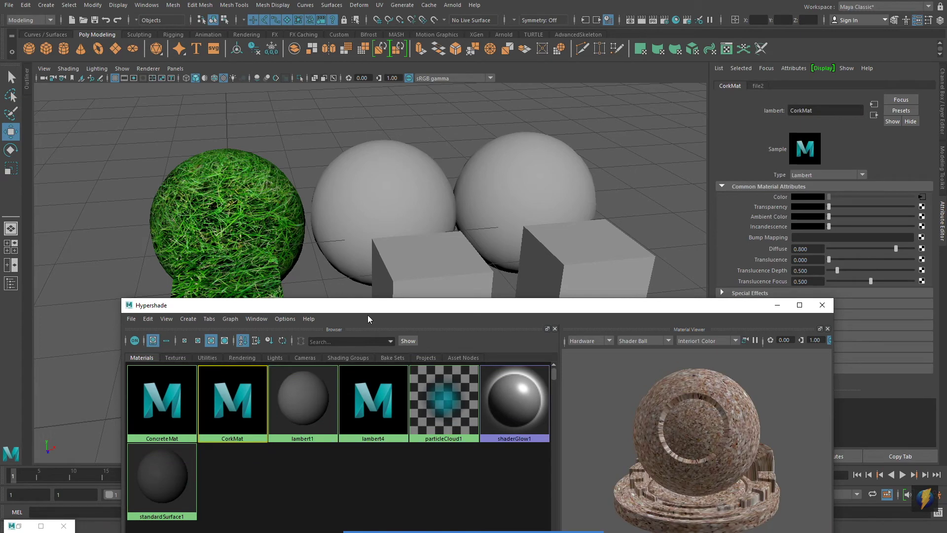
left_click_drag(368, 312, 383, 380)
middle_click_drag(257, 468, 444, 301)
middle_click_drag(332, 268, 341, 256)
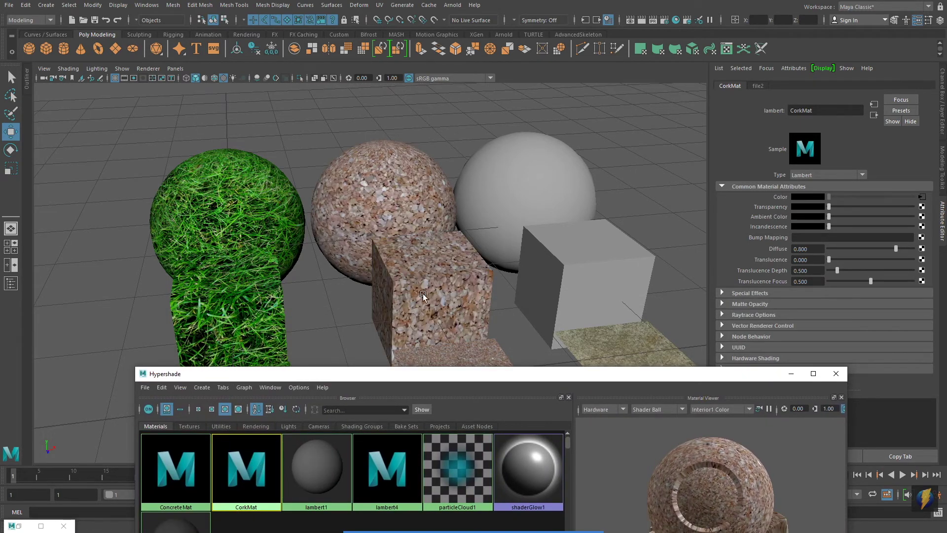
Apply ConcreteMat to the right cube and sphere, then close Hypershade.
left_click(175, 469)
middle_click_drag(176, 469, 523, 192)
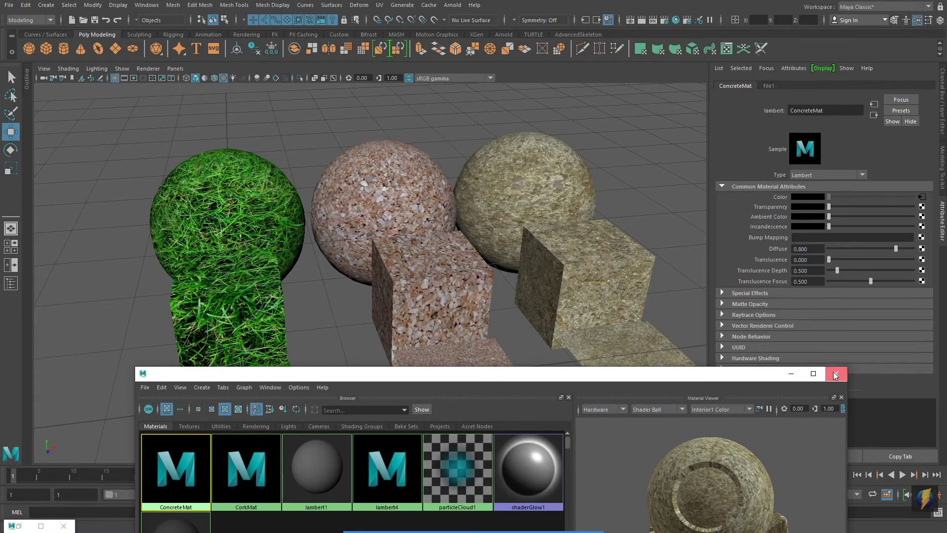
left_click(836, 373)
left_click_drag(517, 345, 494, 266, "alt")
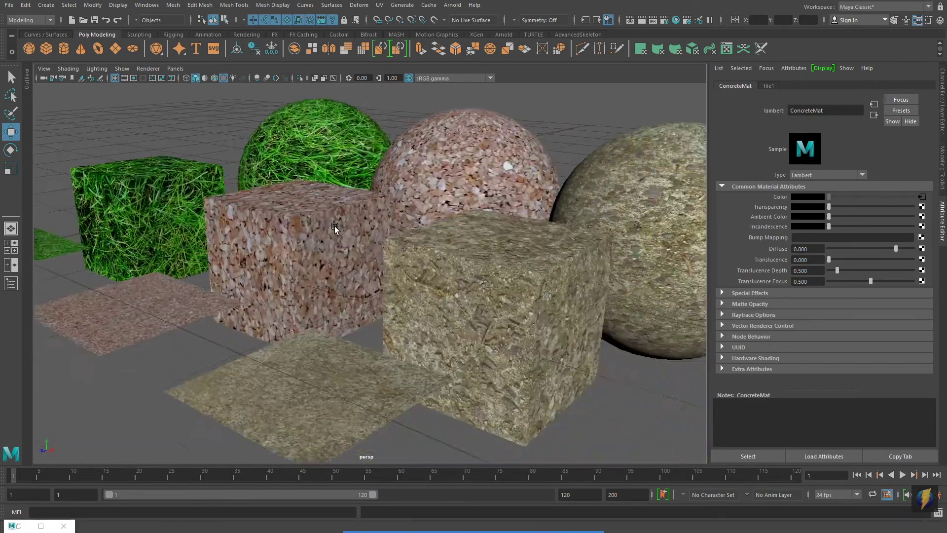
mouse_move(494, 266)
right_mouse_down("alt")
mouse_move(567, 236)
mouse_move(541, 276)
mouse_move(504, 274)
right_mouse_up("alt")
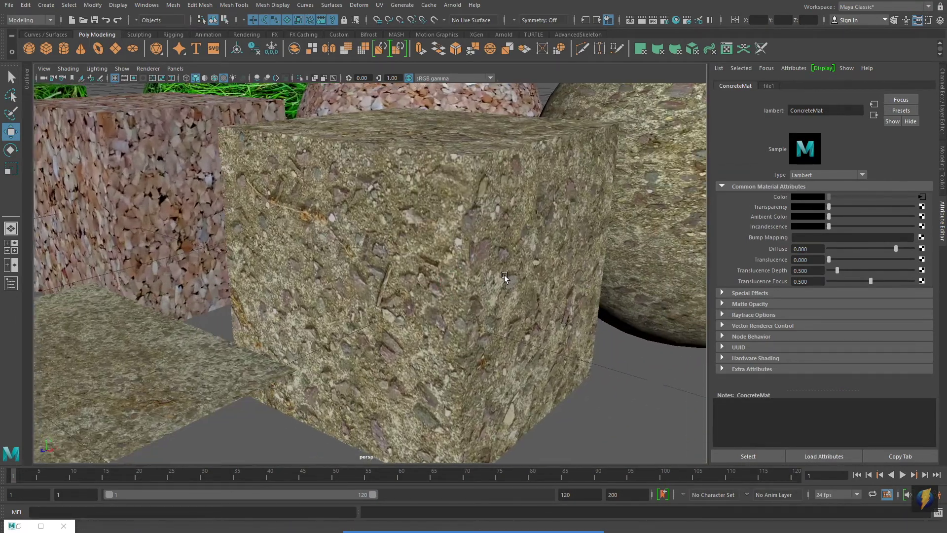
left_click(539, 280)
left_click_drag(555, 315, 520, 315, "alt")
scroll(550, 316, "down", 5)
right_click_drag(519, 316, 310, 316, "alt")
left_click(310, 308)
left_click_drag(309, 302, 369, 299, "alt")
right_click_drag(369, 300, 313, 298, "alt")
right_click_drag(235, 307, 305, 308, "alt")
left_click_drag(306, 309, 213, 303, "alt")
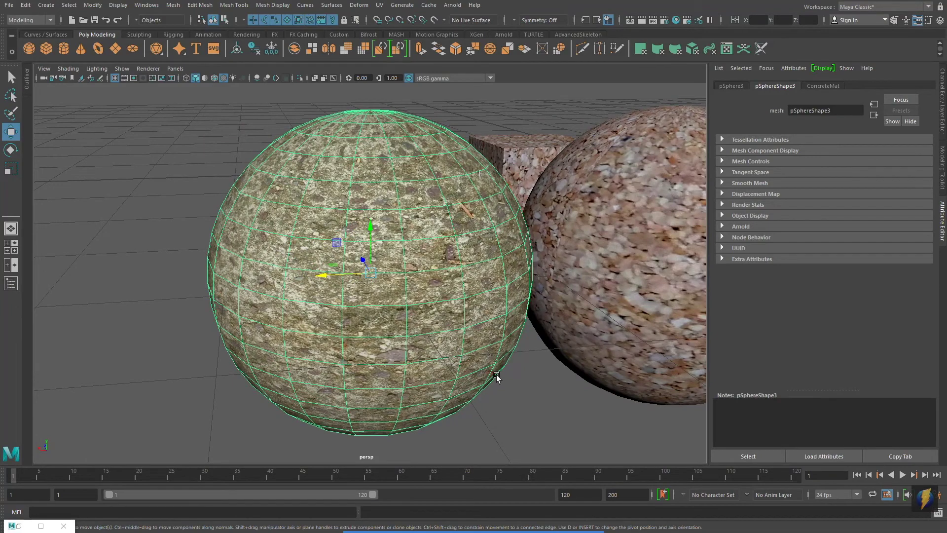